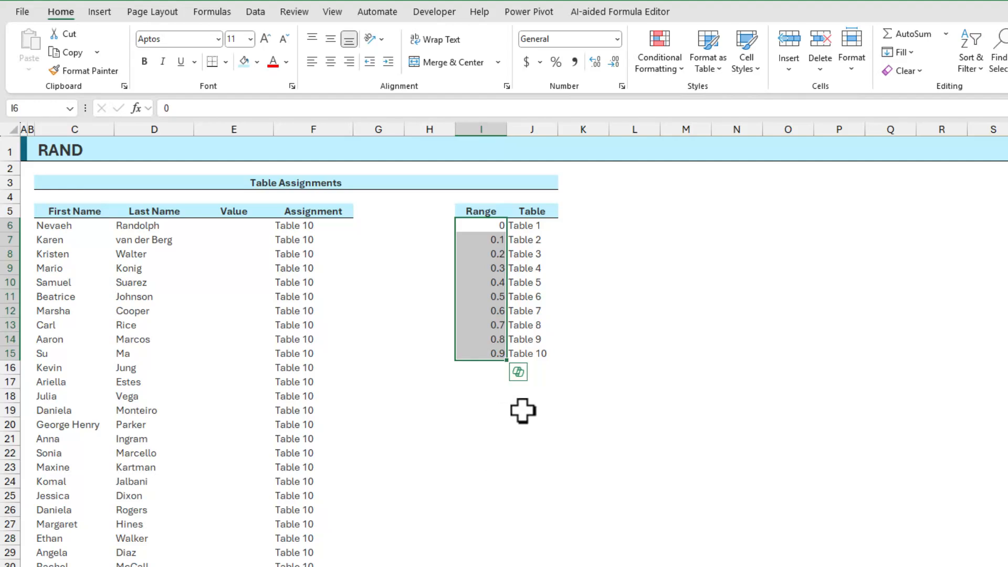
- Insert the RAND function in the first Value cell, E6, and fill it down the column for all names
click(313, 227)
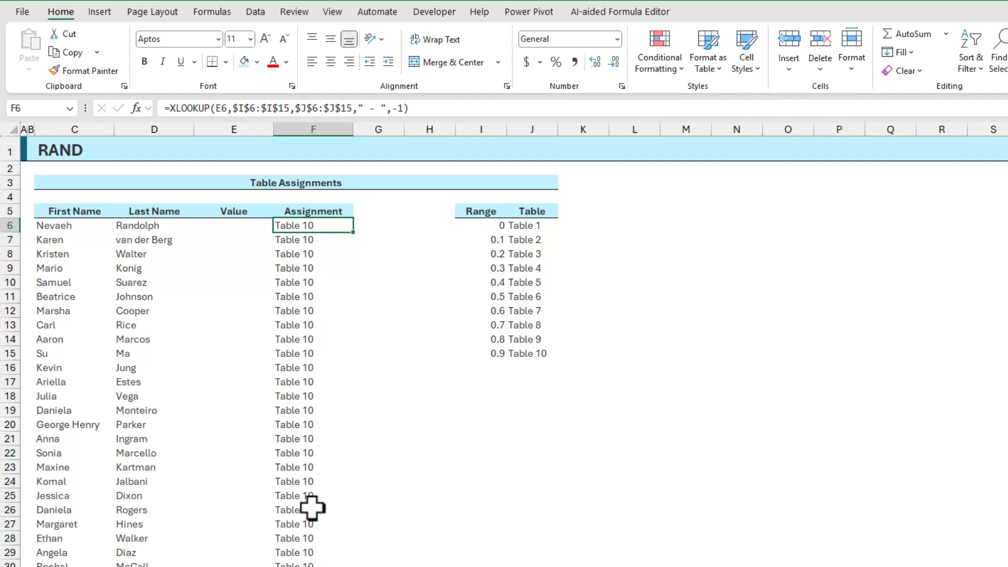
click(227, 224)
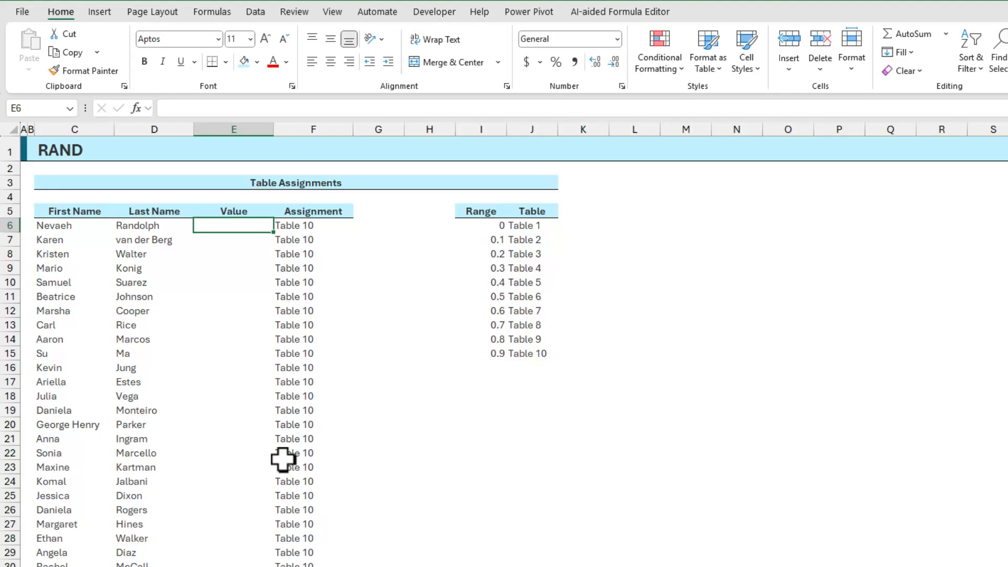
click(214, 21)
click(347, 69)
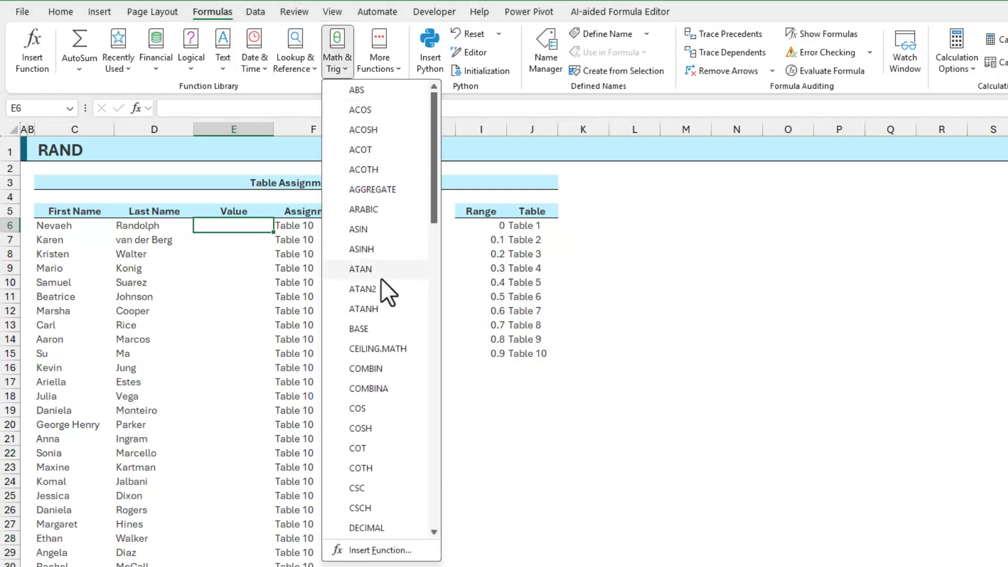
scroll(385, 297, down, 7)
scroll(384, 298, down, 4)
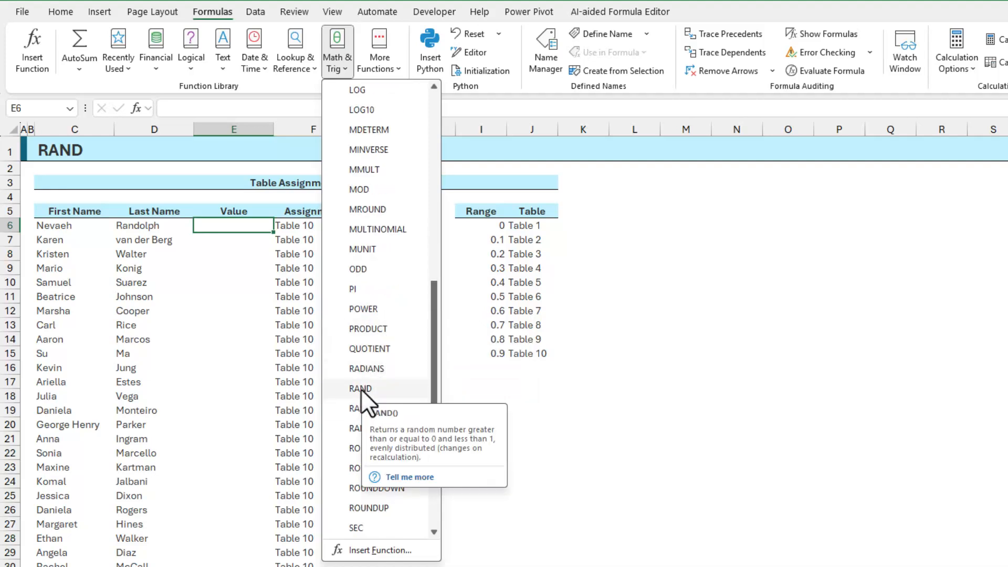
click(361, 389)
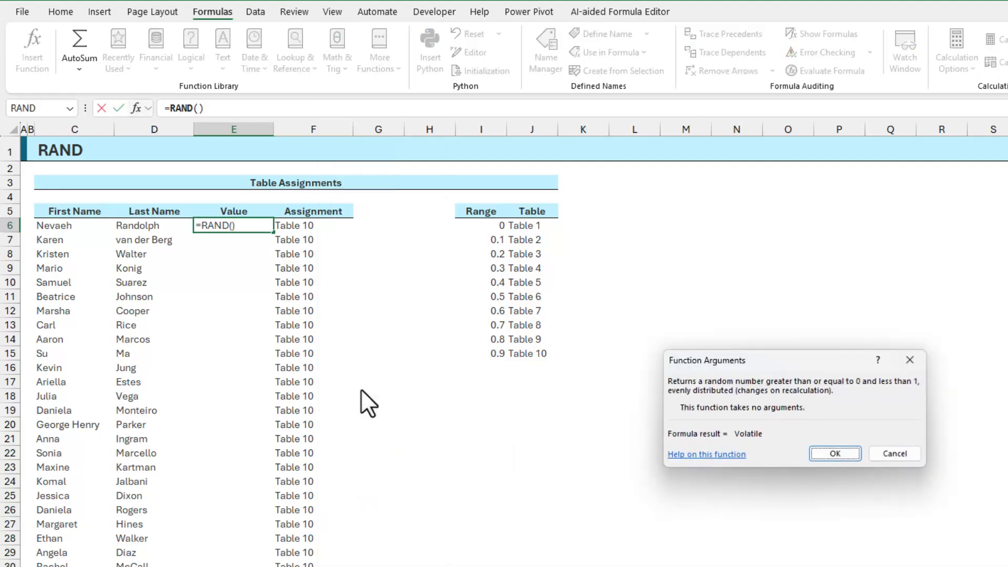
click(833, 455)
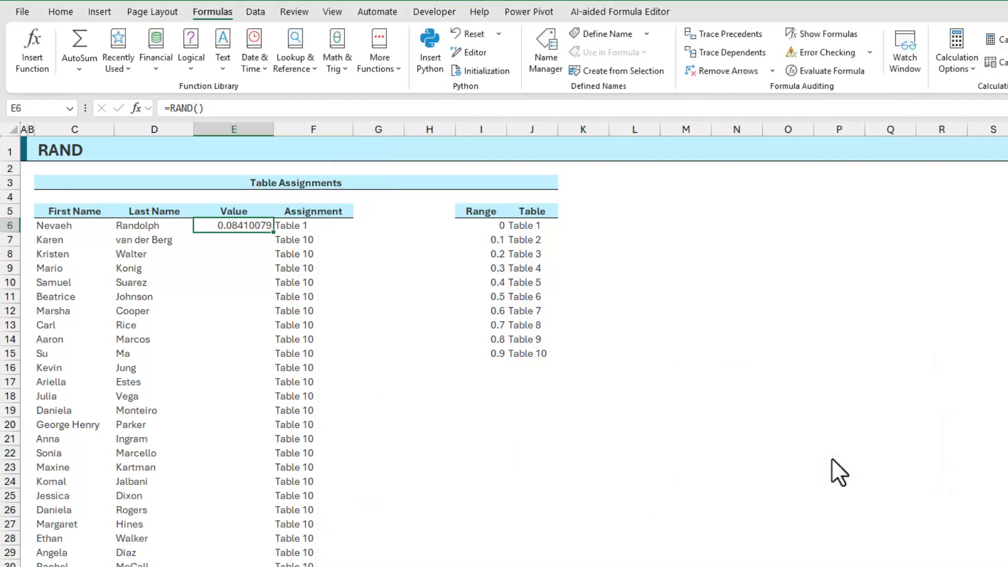
double_click(274, 231)
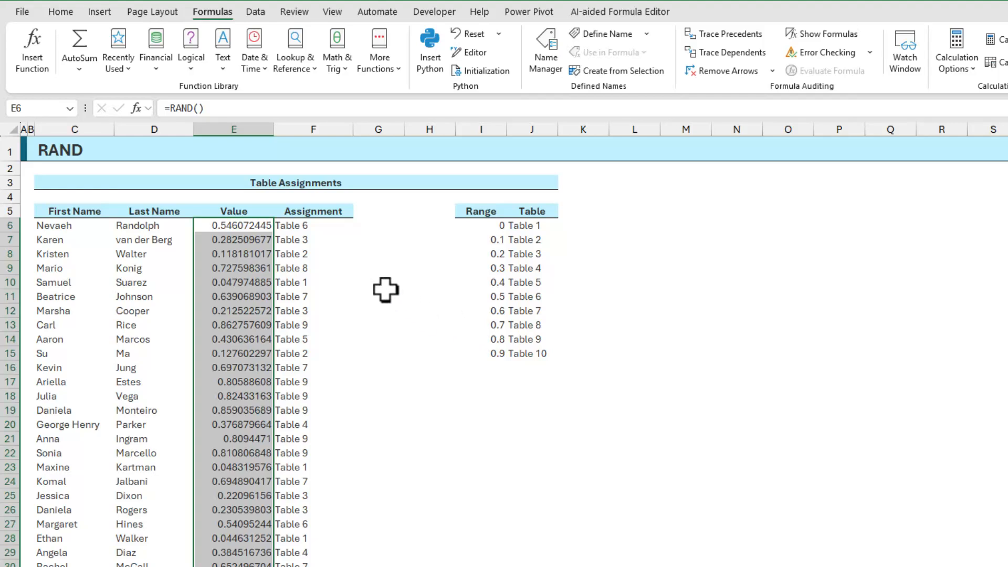
- Compare the table assignments and random values with the Range and Table lookup lists
drag(326, 225, 326, 410)
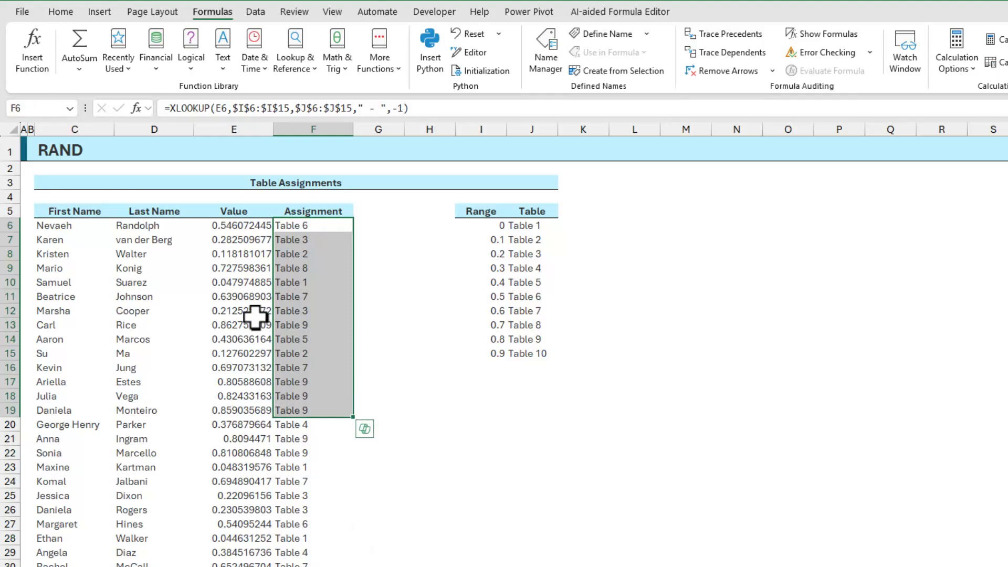
click(251, 254)
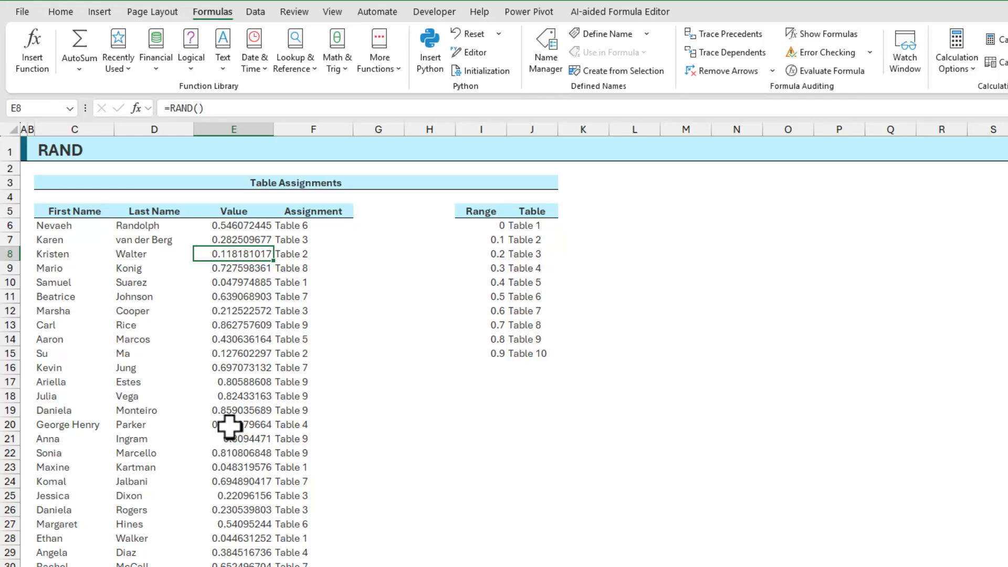
click(485, 241)
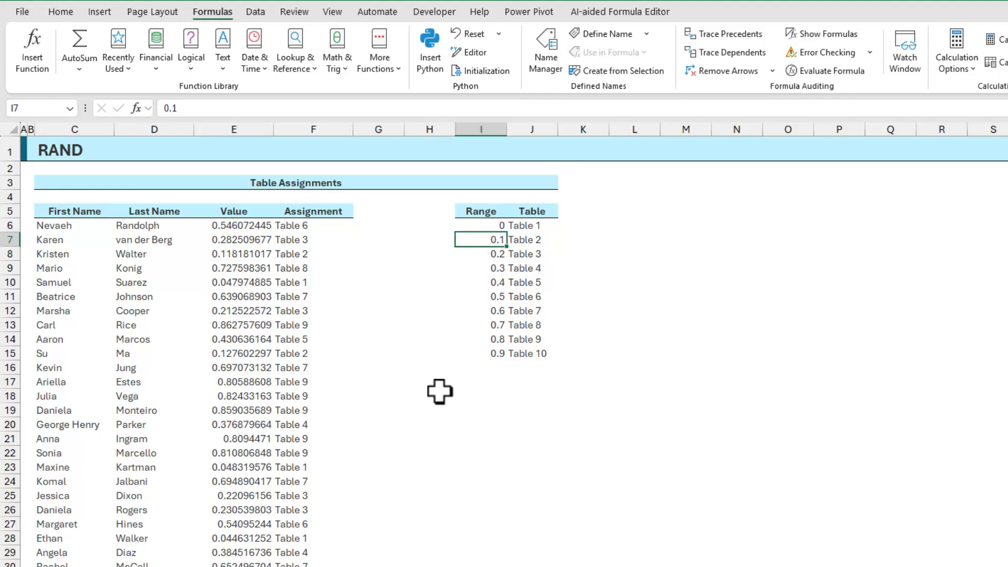
click(523, 241)
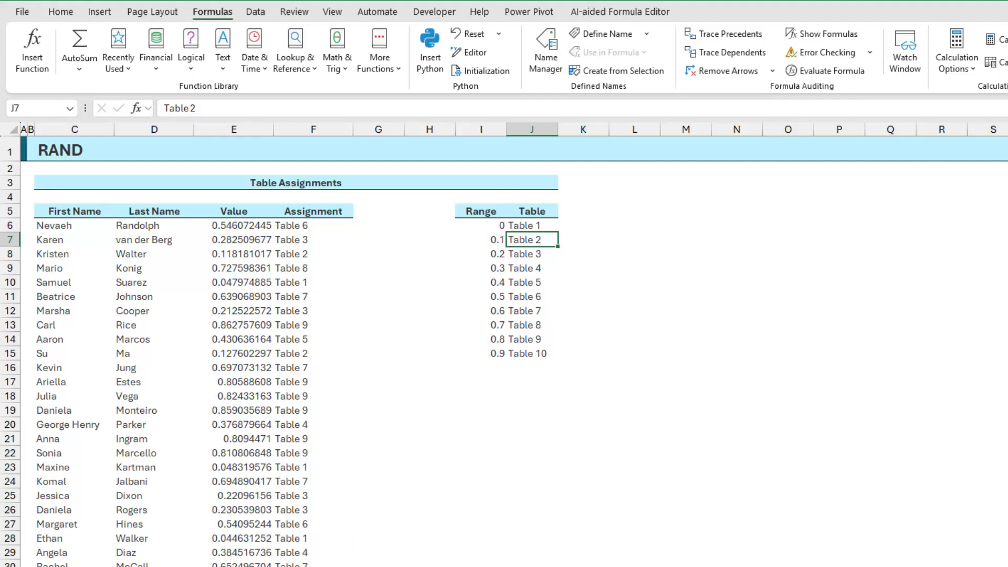
- Switch to the RANDBETWEEN sheet and examine the INDEX formula that returns the selected first name in J8
key(ctrl+Page_Down)
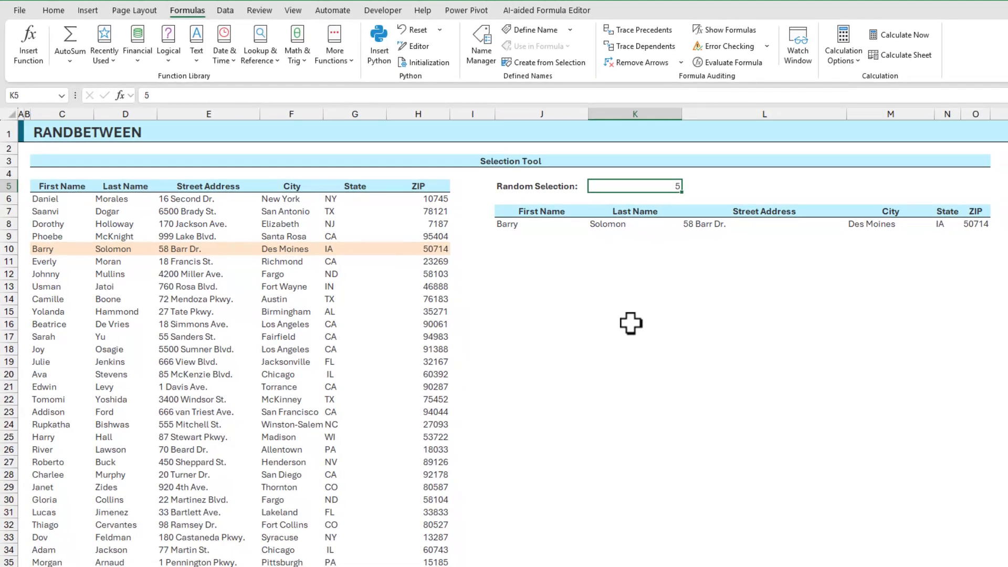
click(544, 229)
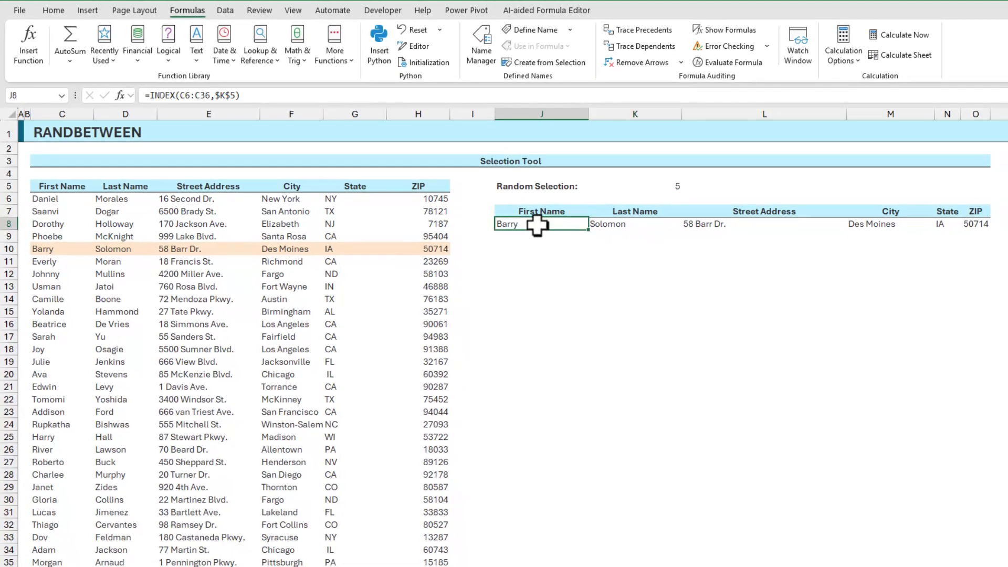
double_click(545, 228)
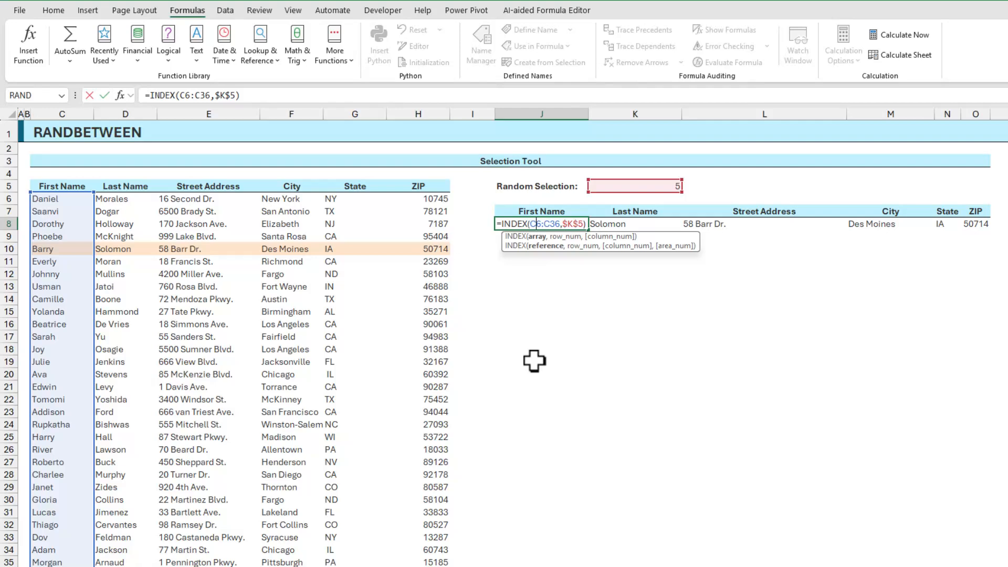
key(Escape)
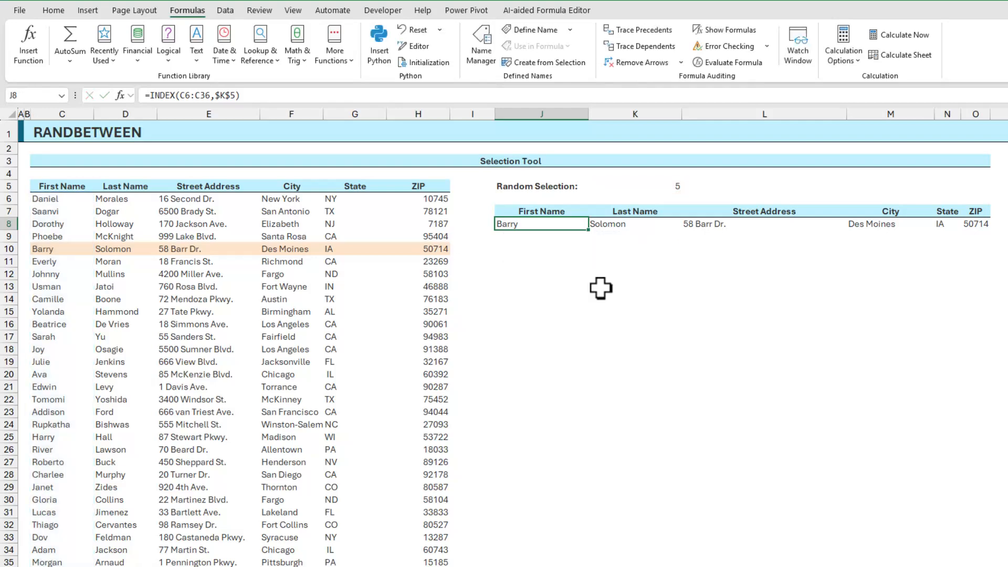
- Replace the Random Selection value in K5 with a RANDBETWEEN function using 1 as Bottom and COUNTA(C6:C36) as Top
click(633, 190)
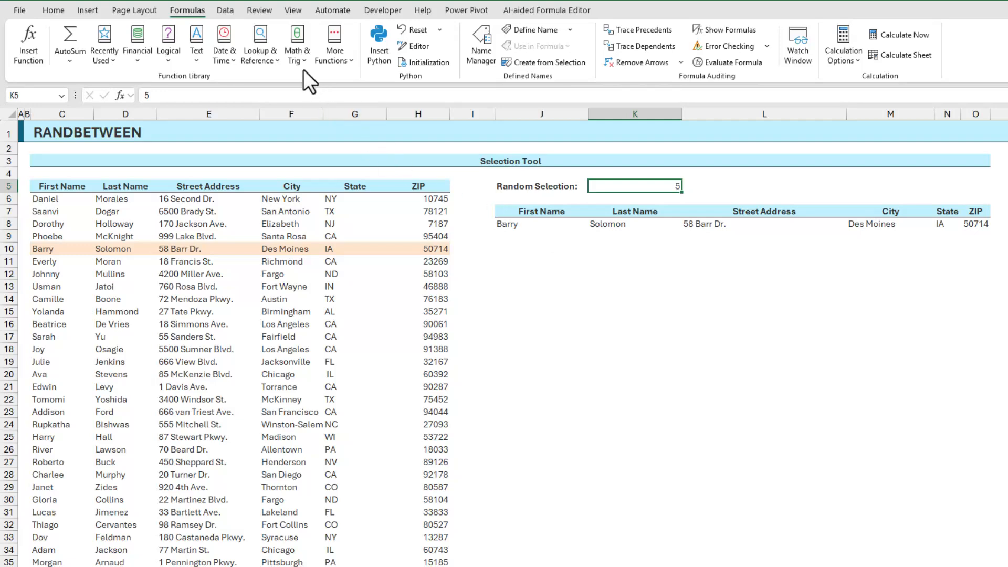
click(297, 53)
scroll(316, 194, down, 10)
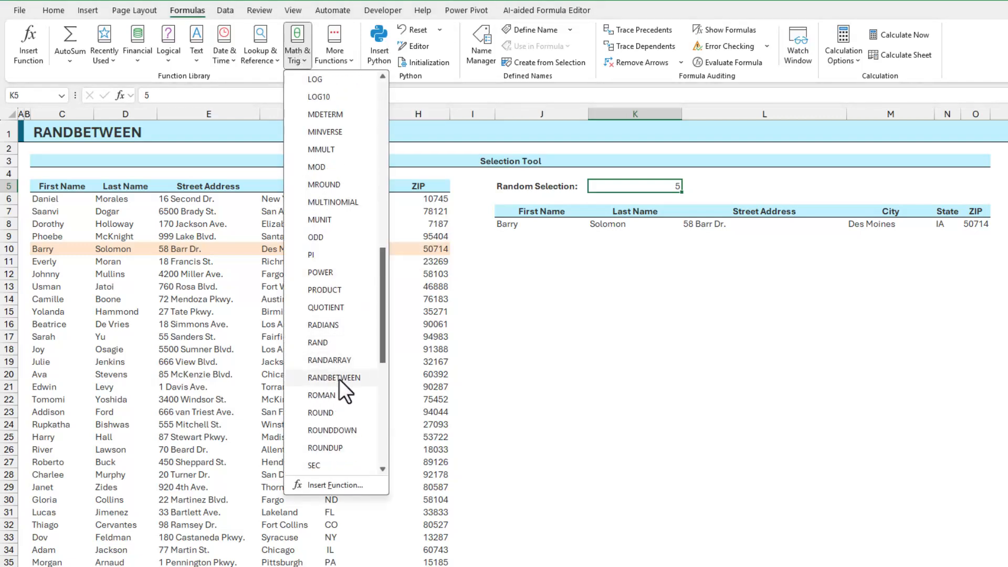
click(339, 378)
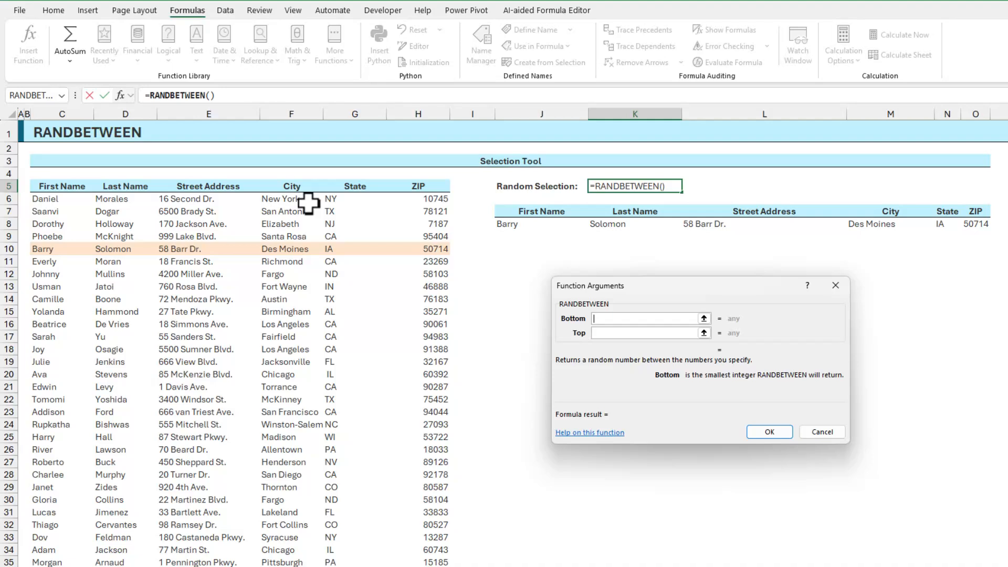
text(1)
click(621, 333)
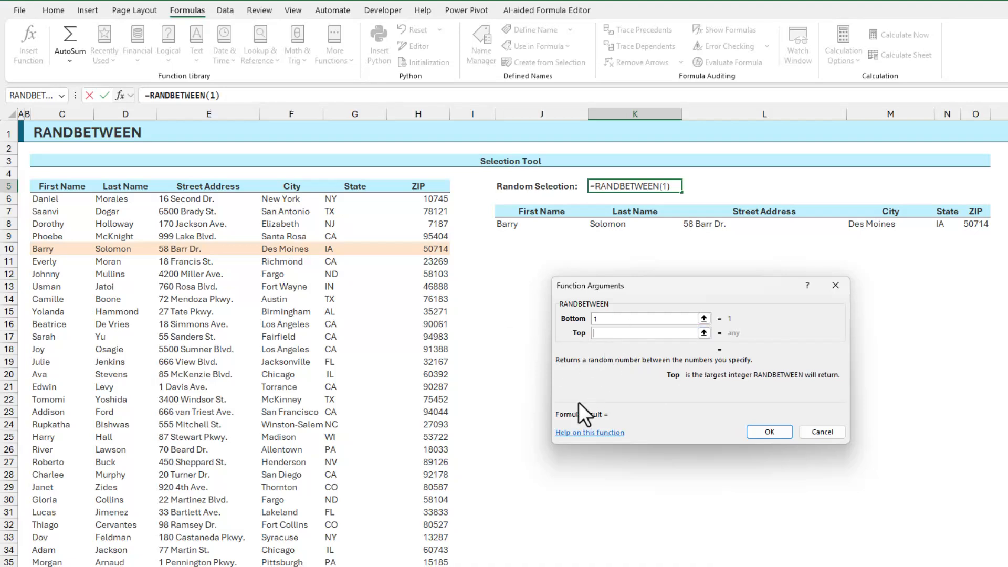
text(COUNTA)
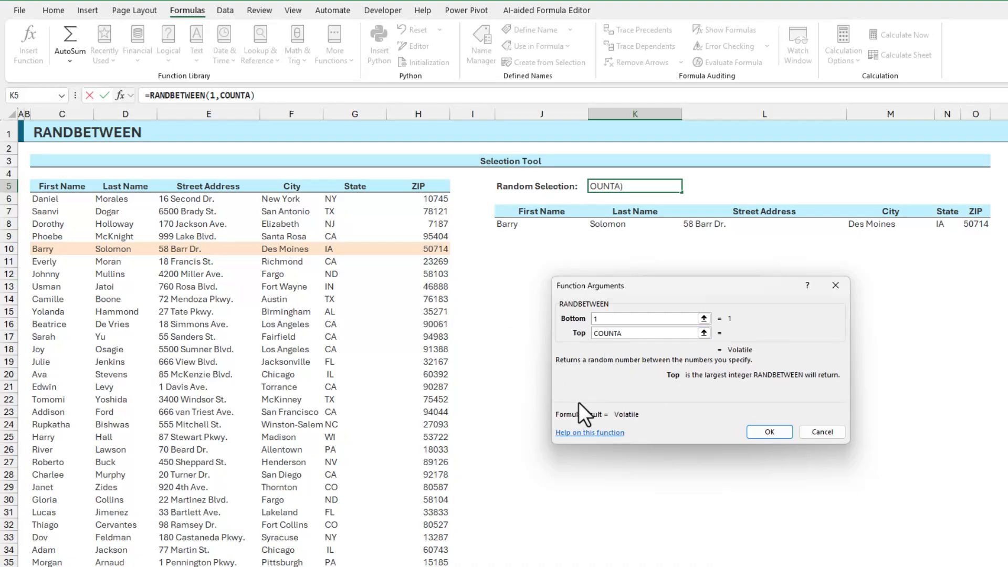
text(()
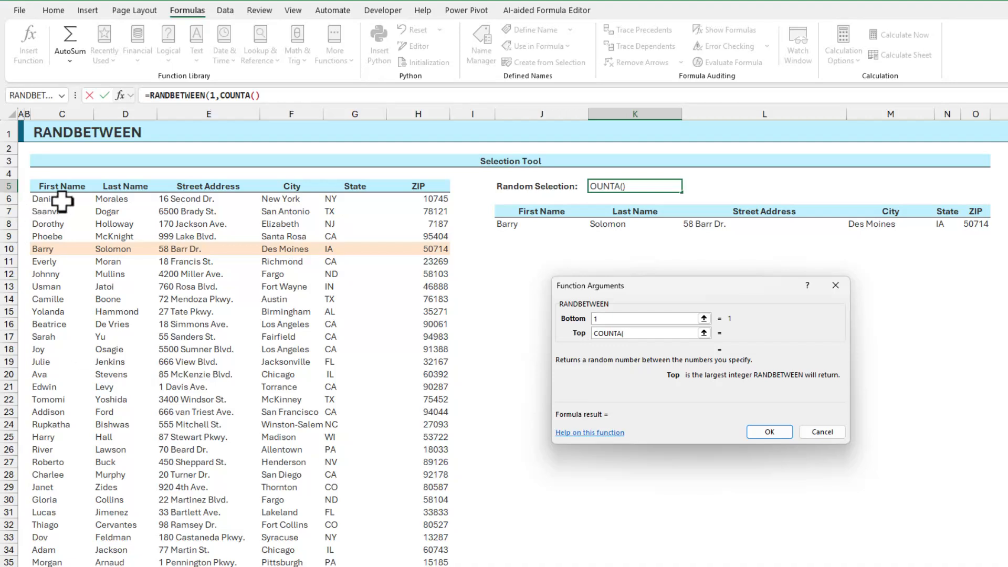
drag(62, 201, 80, 564)
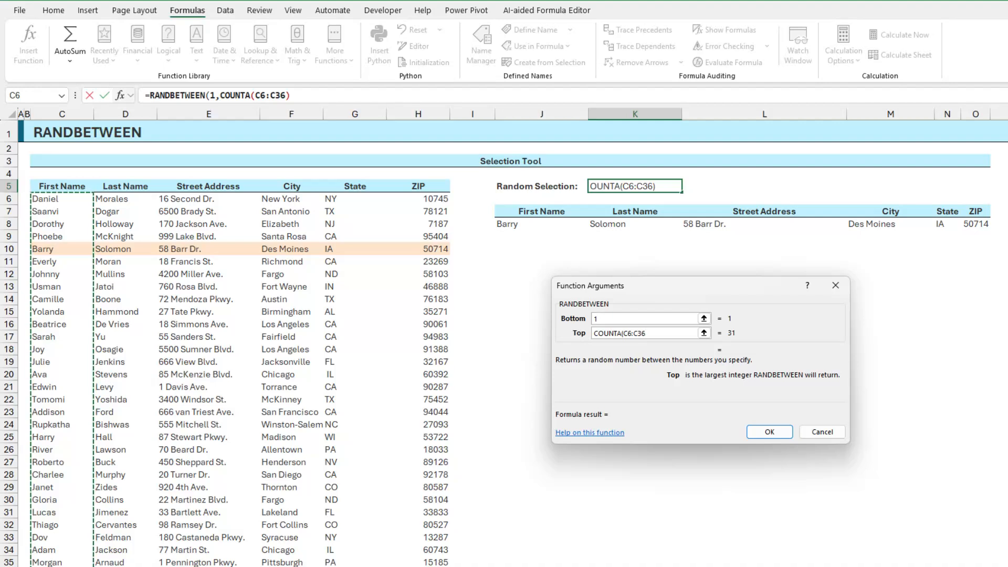
text())
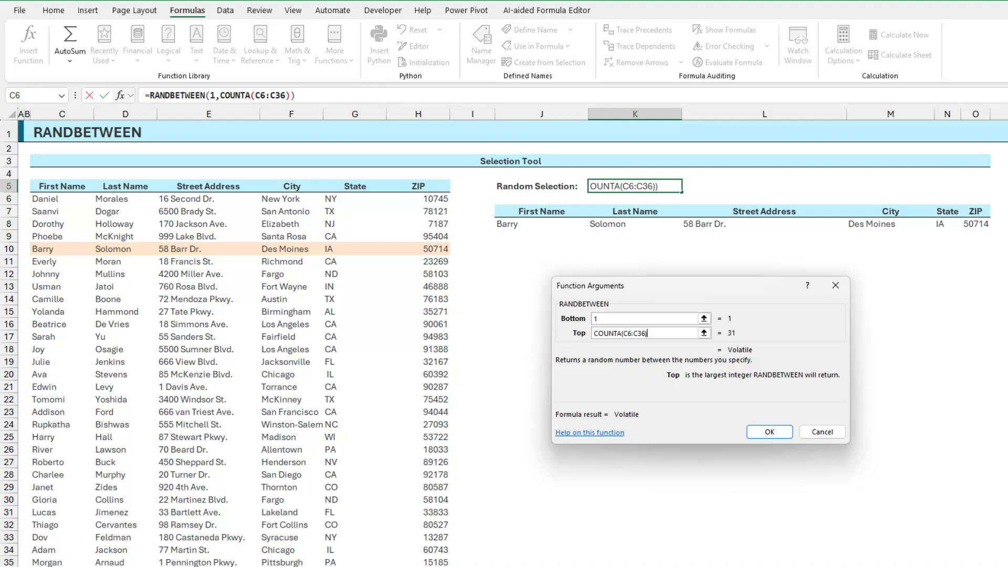
click(776, 431)
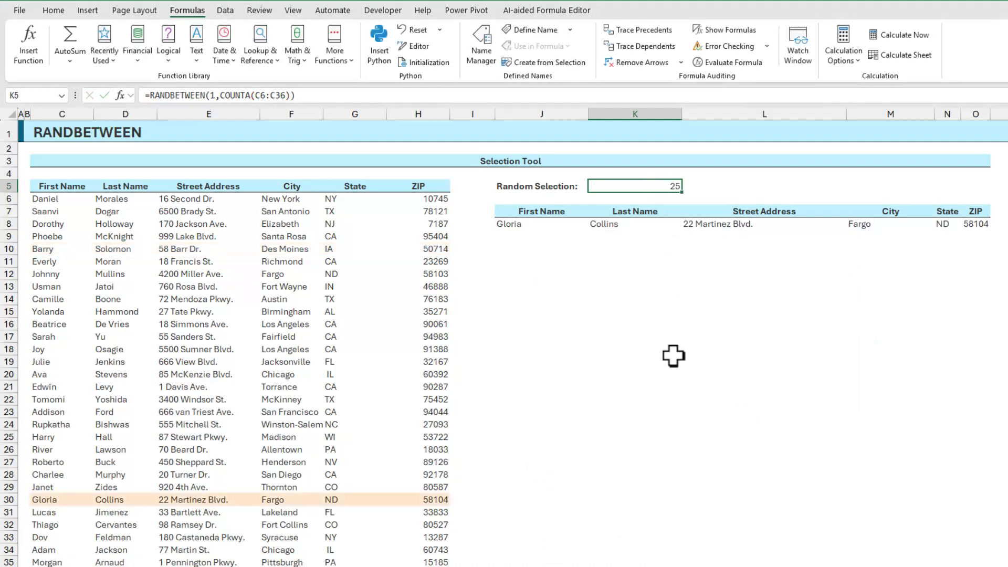
- Check the selected record's name cells, and recalculate the workbook several times to draw new random selections
drag(545, 225, 646, 223)
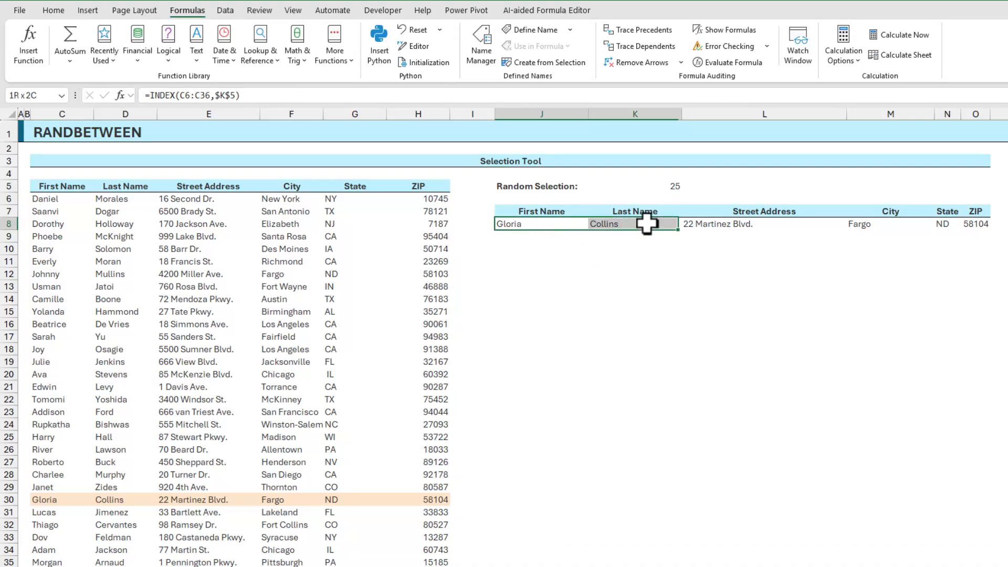
click(628, 262)
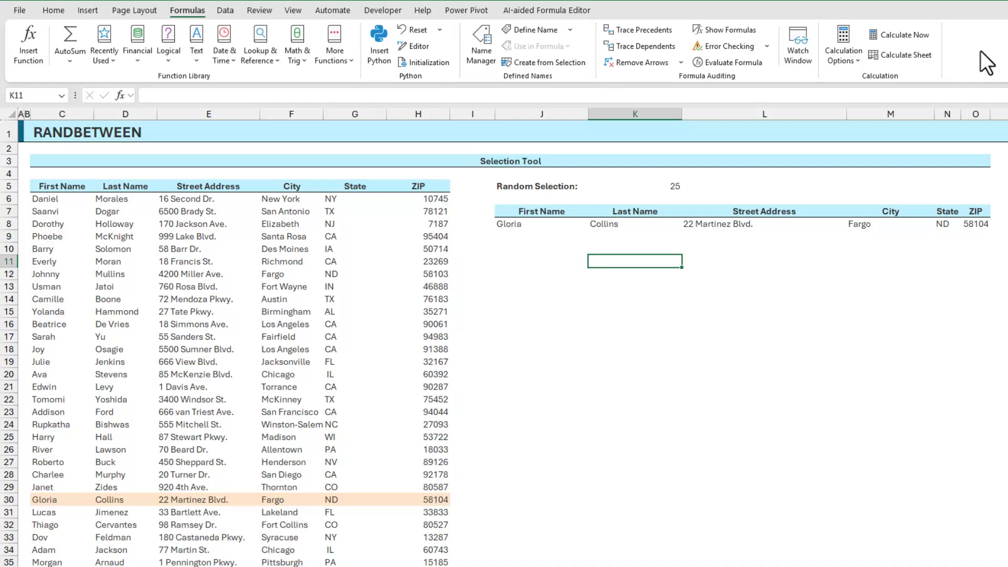
click(905, 38)
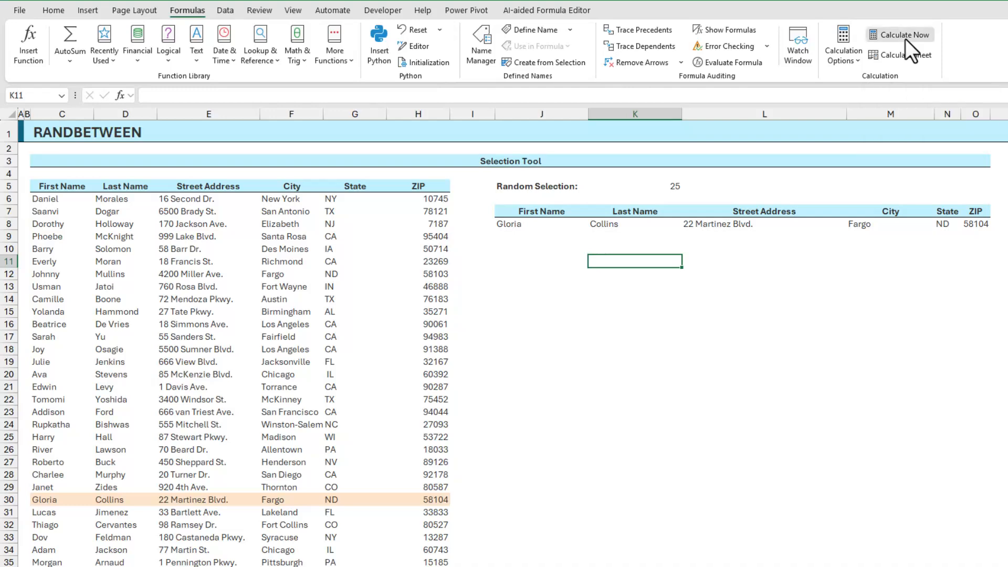
click(905, 39)
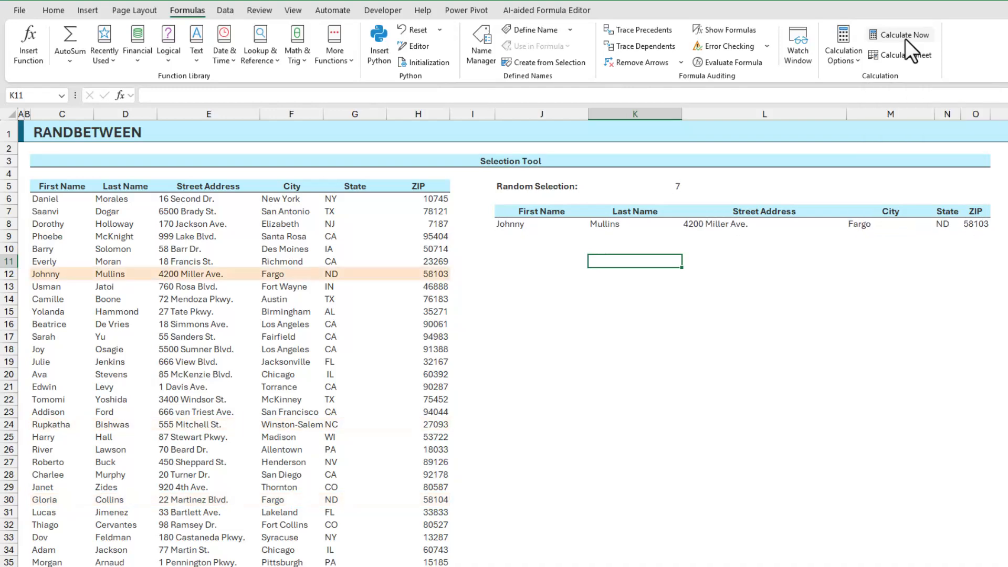
click(905, 39)
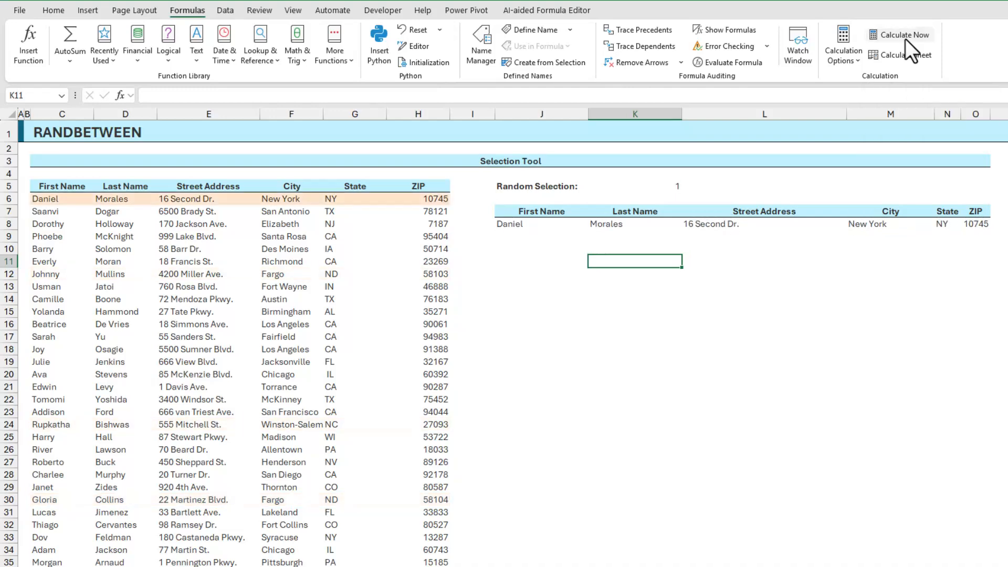
click(905, 39)
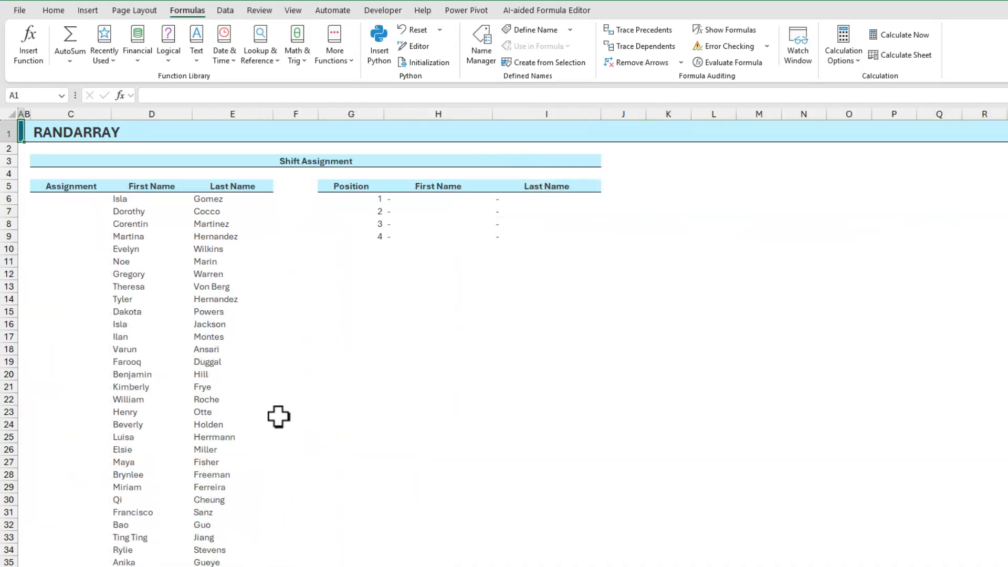
- Examine the IFERROR, INDEX, MATCH and SMALL formulas in H6:H8 against the position numbers and the name list
click(421, 199)
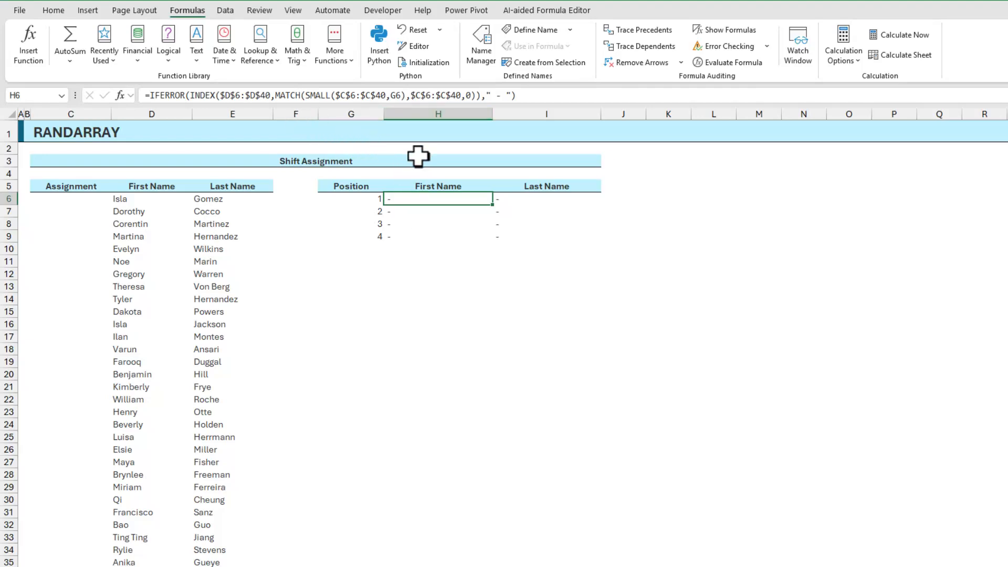
drag(375, 199, 374, 236)
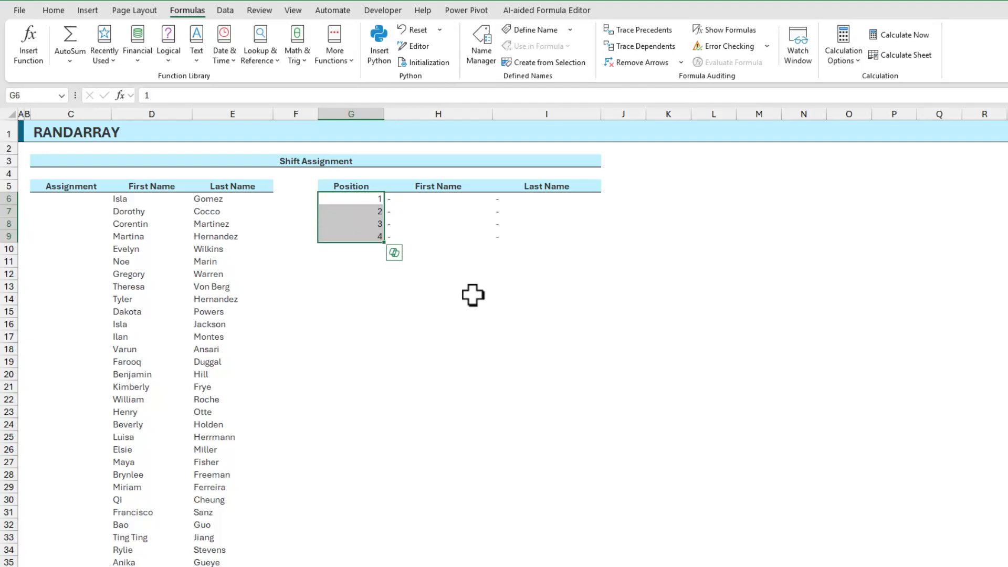
drag(119, 200, 252, 499)
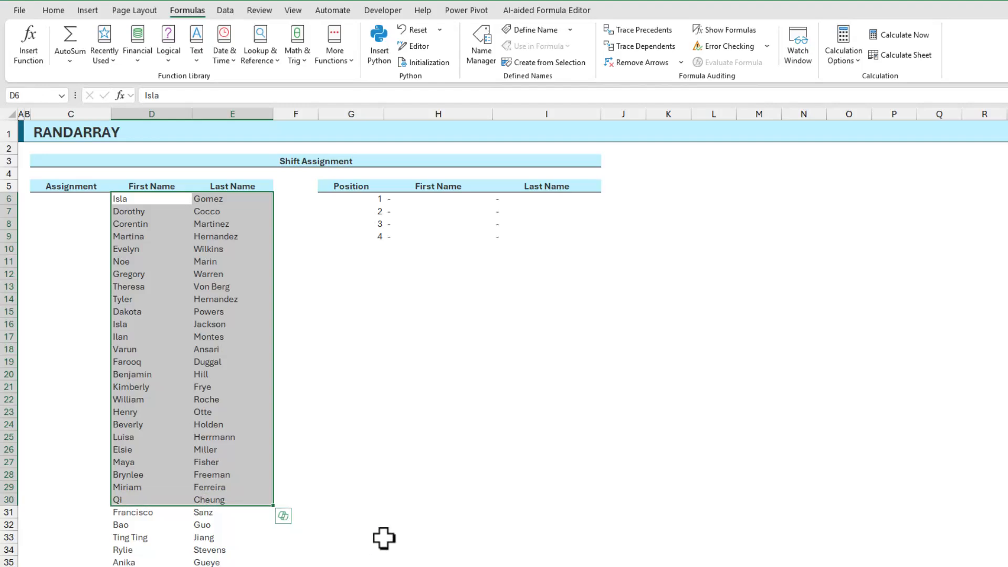
double_click(426, 204)
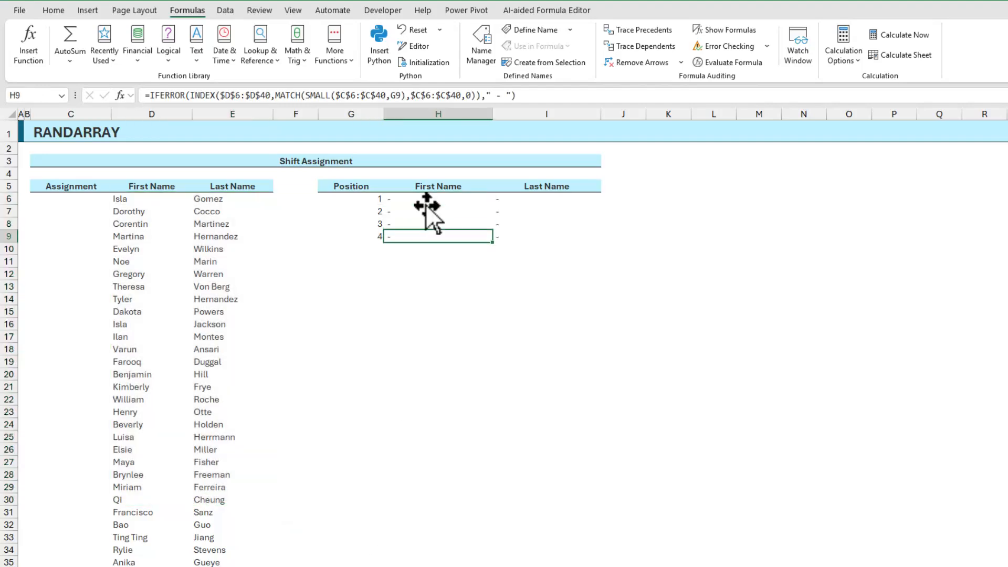
double_click(426, 204)
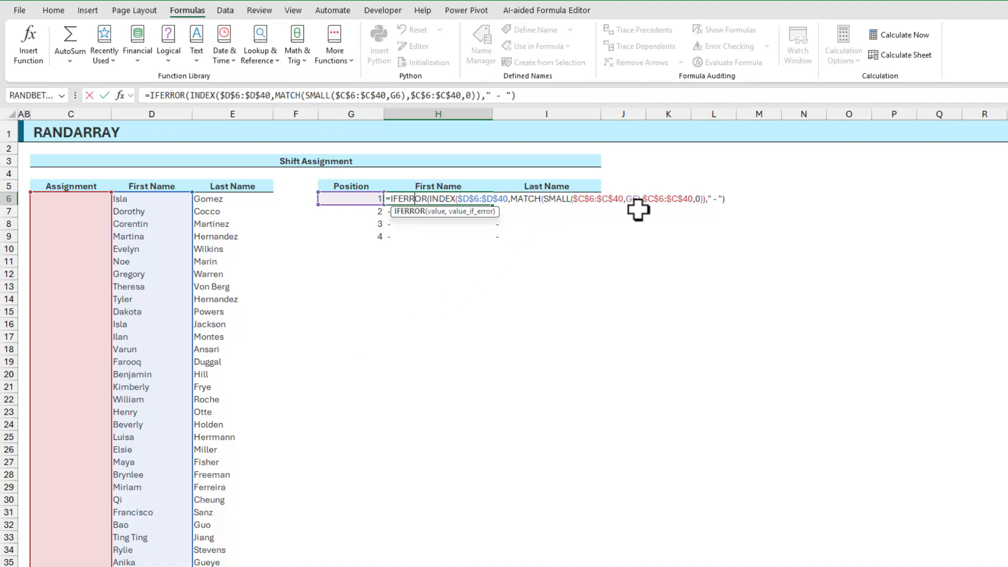
key(Escape)
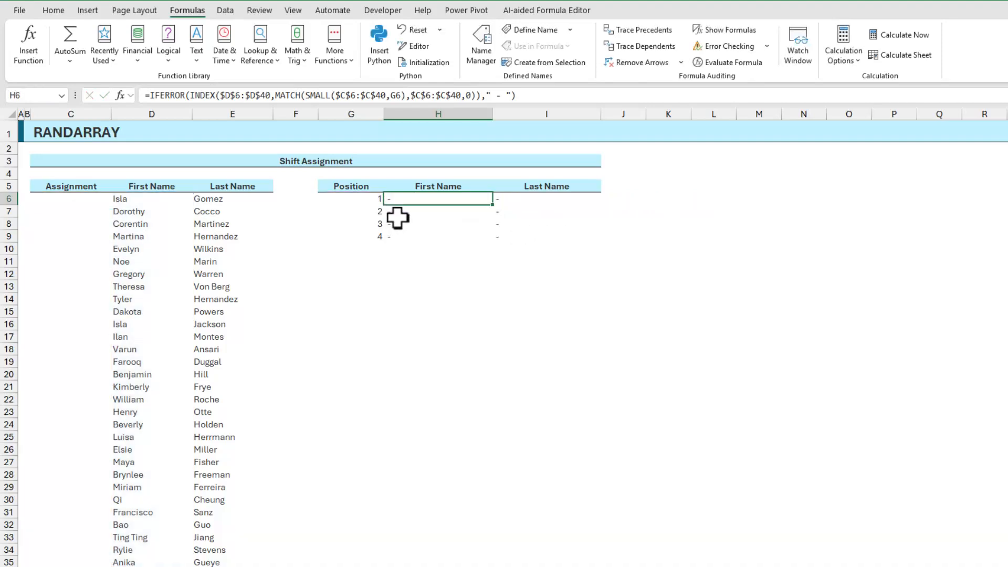
double_click(419, 211)
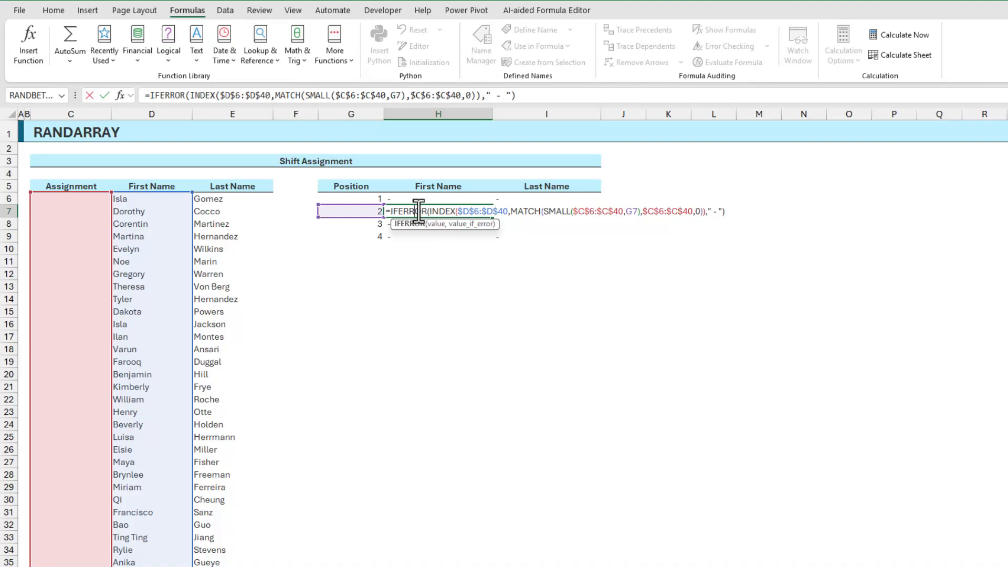
key(Escape)
double_click(432, 223)
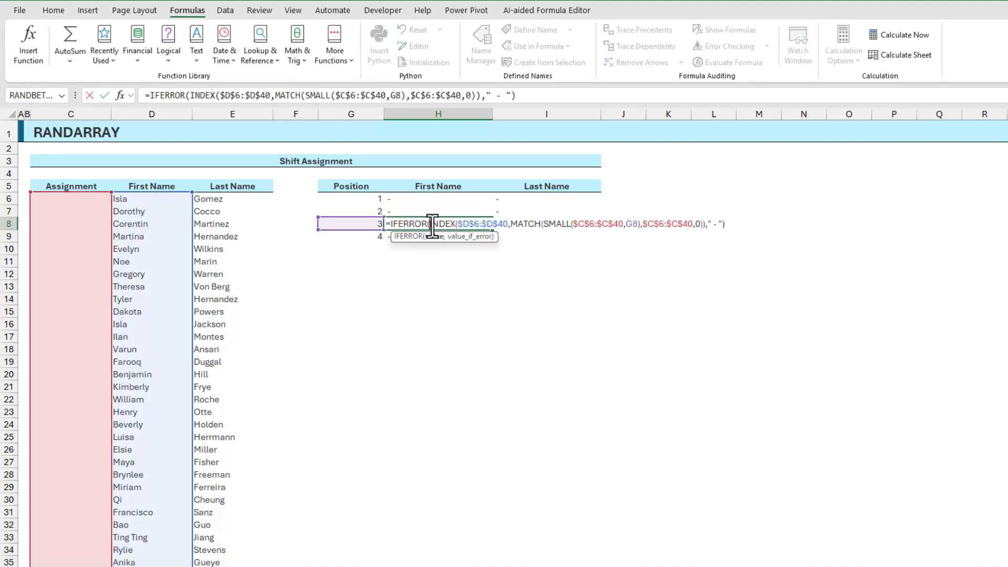
key(Escape)
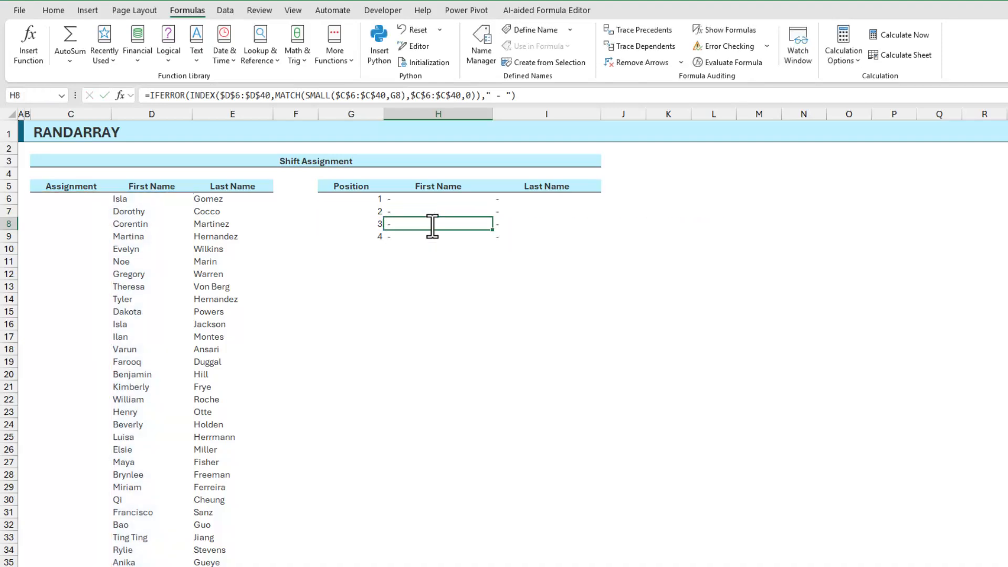
- Check how many rows the first-name list spans beside the empty Assignment column
click(70, 199)
scroll(216, 418, down, 1)
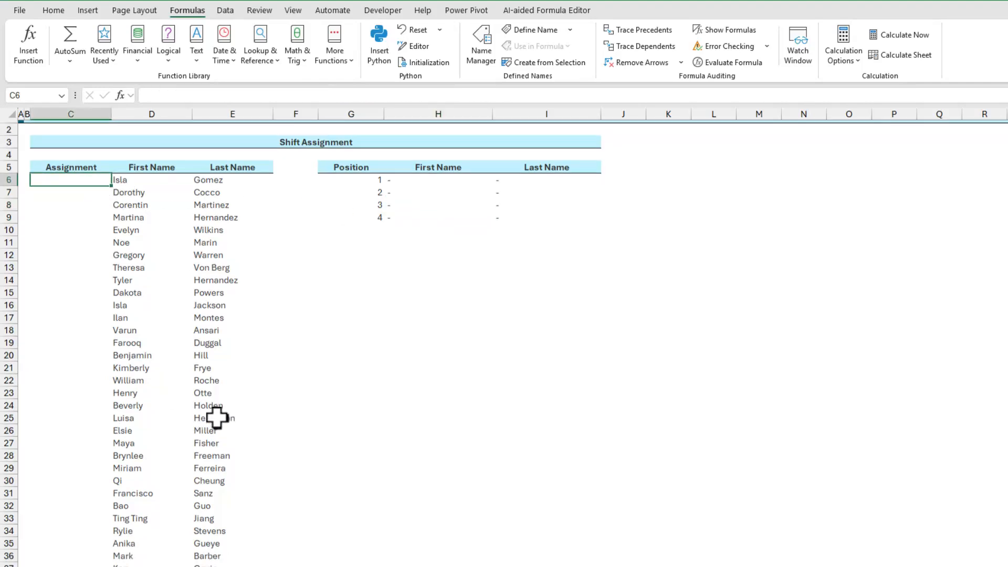
scroll(216, 419, down, 1)
scroll(217, 419, up, 2)
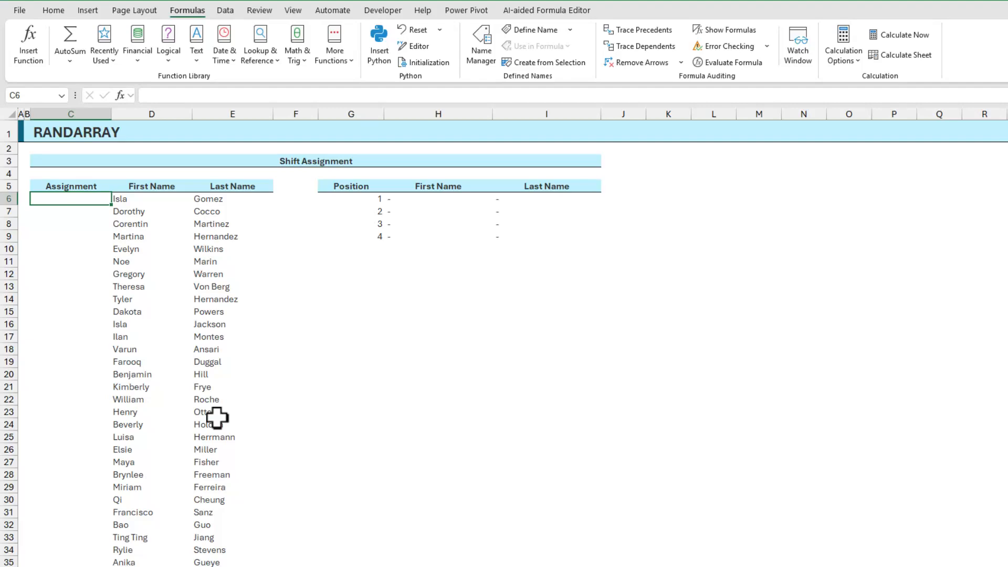
scroll(217, 418, down, 2)
scroll(217, 418, up, 2)
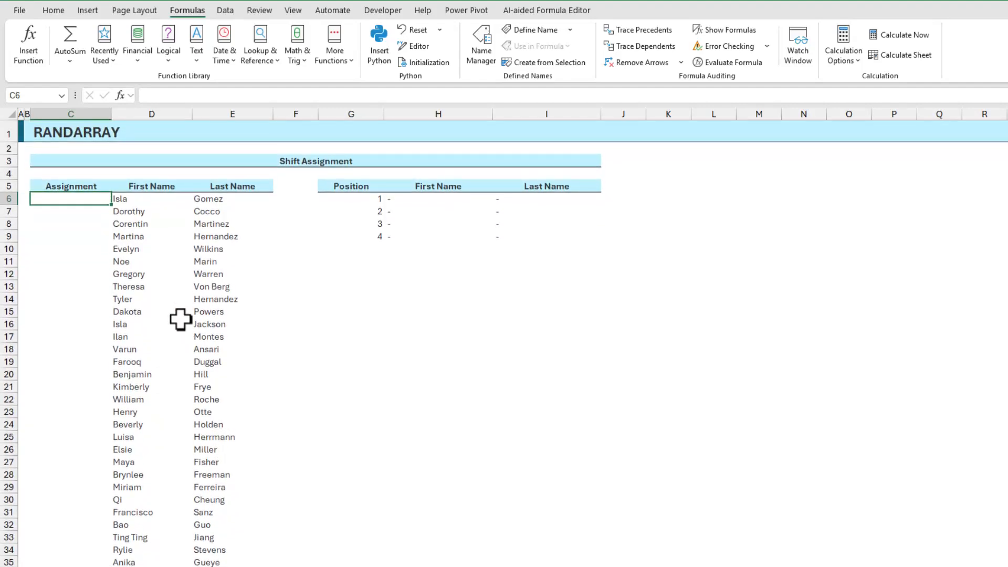
drag(144, 201, 149, 564)
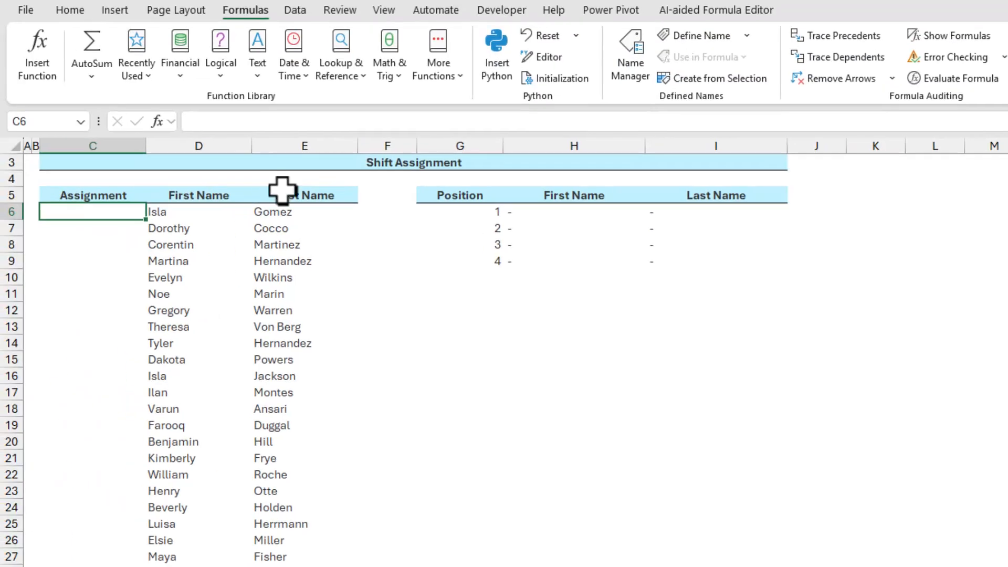
- Insert a RANDARRAY function in Assignment cell C6 with 35 as Rows and 1 as Columns
click(385, 73)
scroll(441, 270, down, 15)
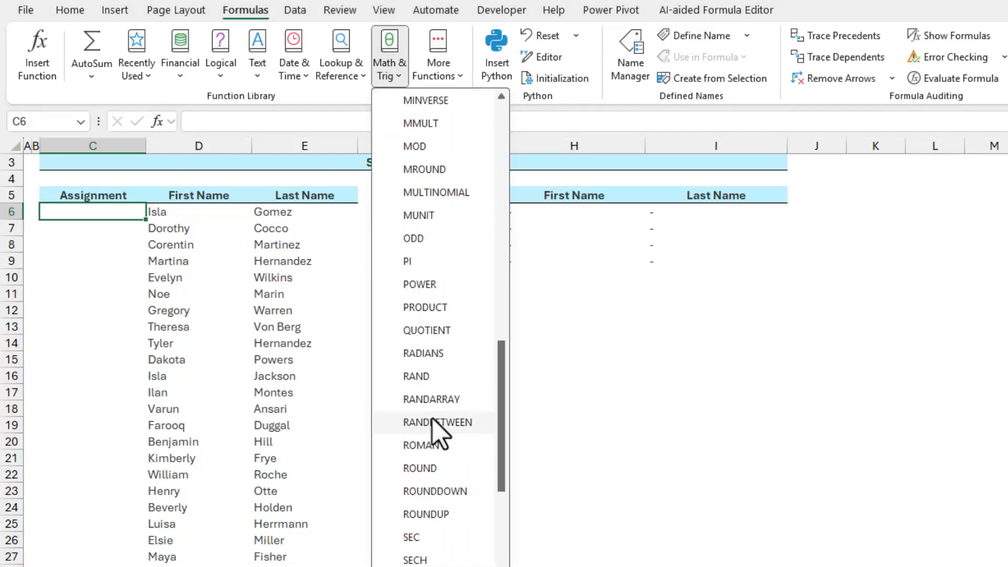
click(435, 404)
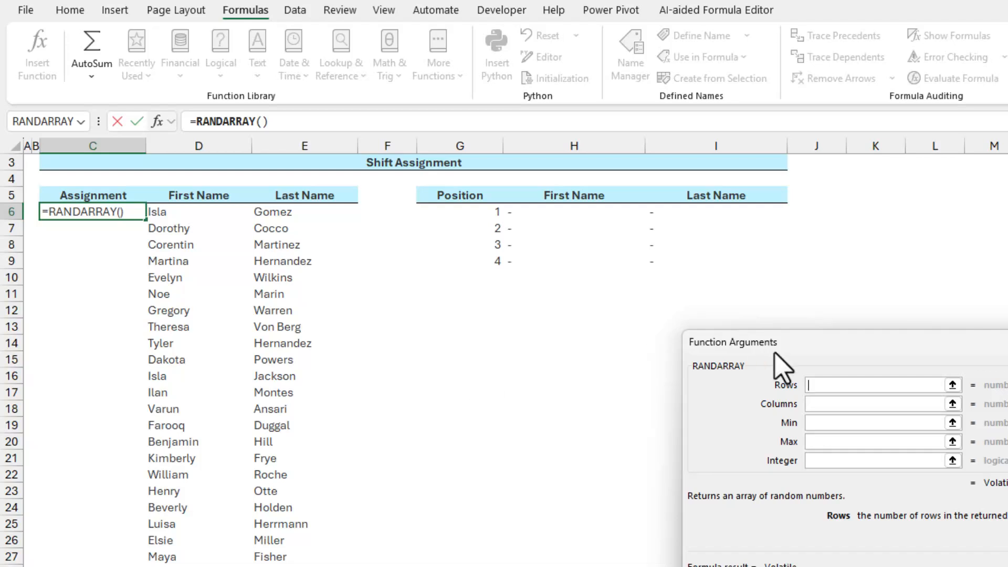
drag(772, 349, 342, 312)
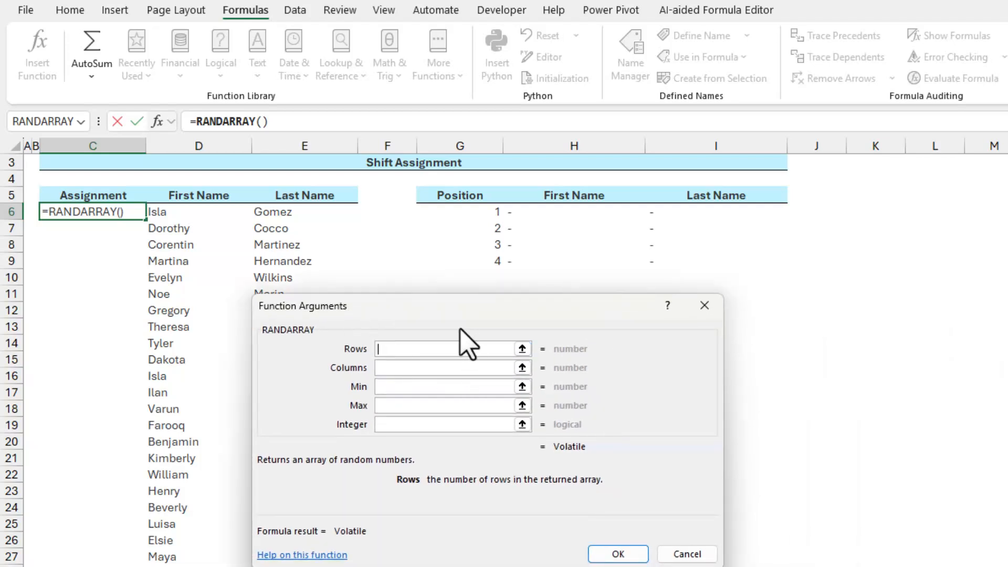
text(35)
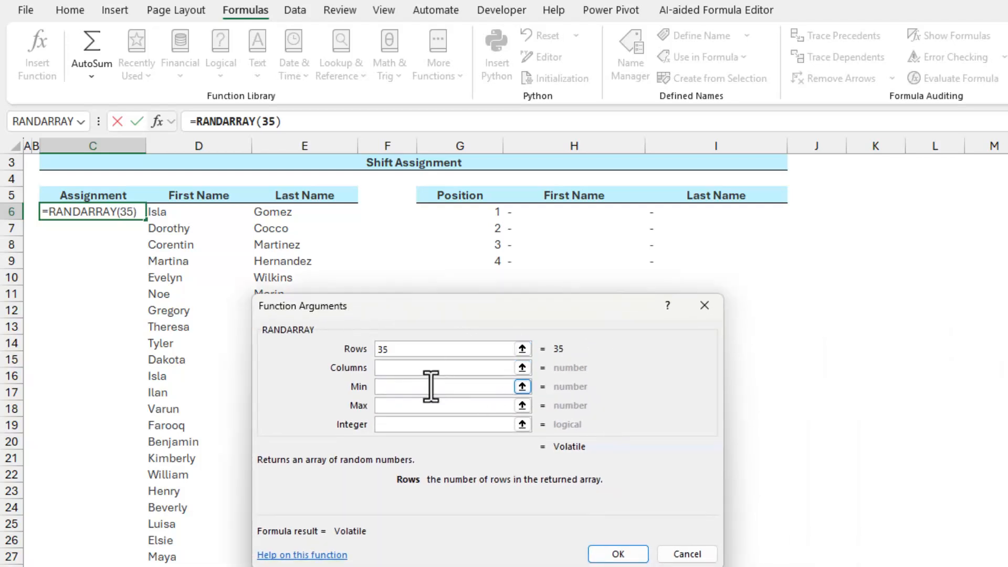
click(419, 371)
text(1)
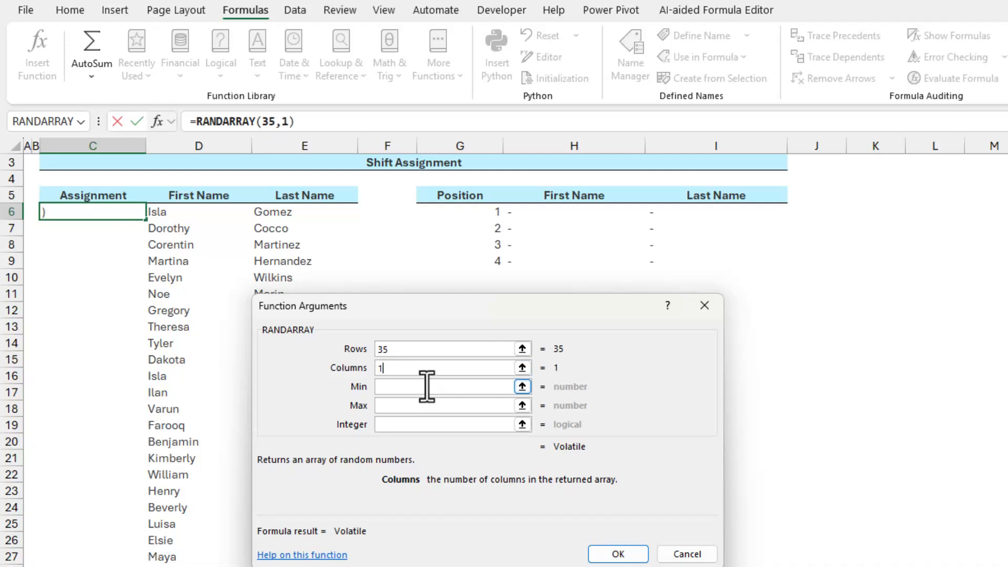
- Set RANDARRAY's Min to 1 and Max to 1000000, leave Integer empty, and enter the formula
click(433, 388)
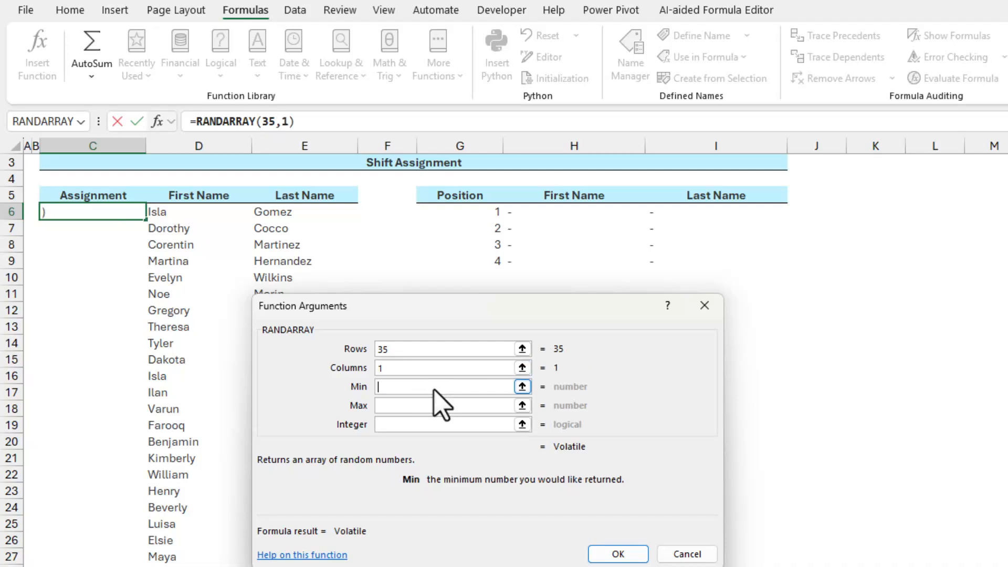
text(1)
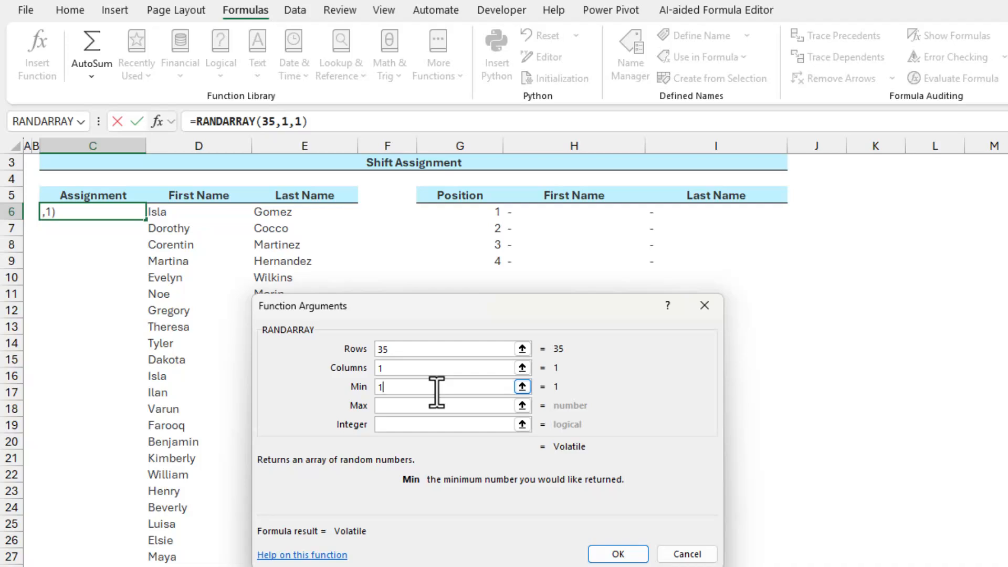
click(477, 405)
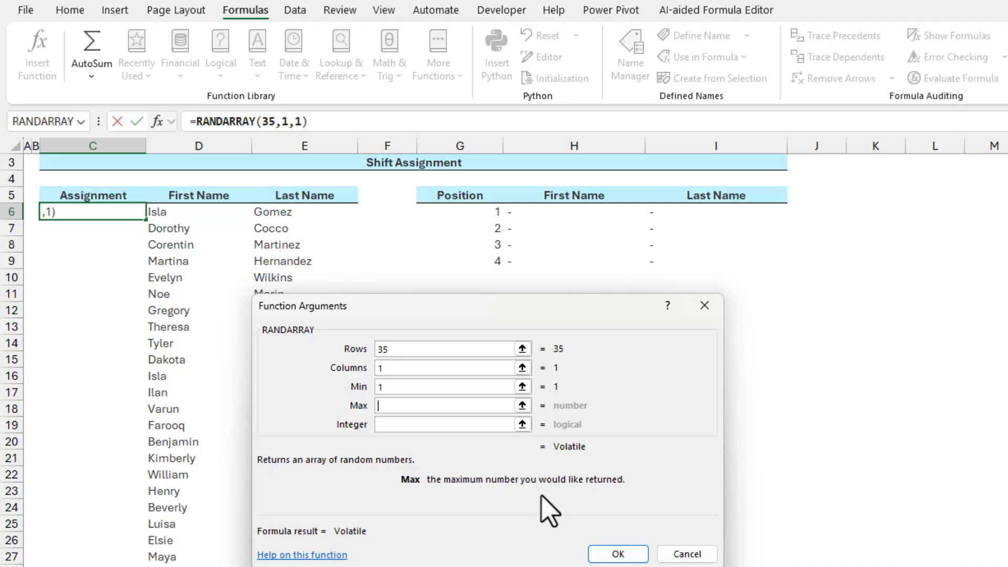
text(1000000)
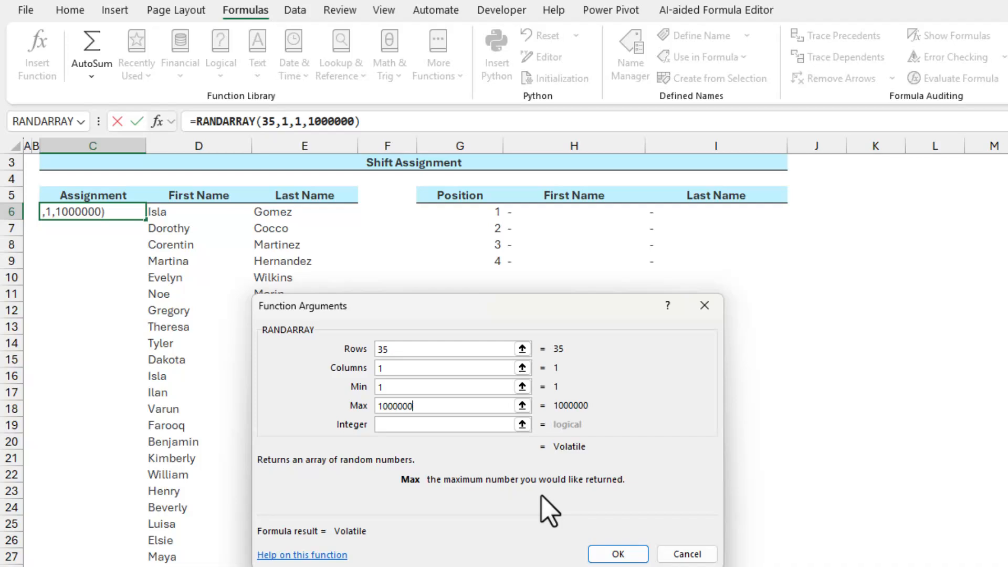
click(412, 423)
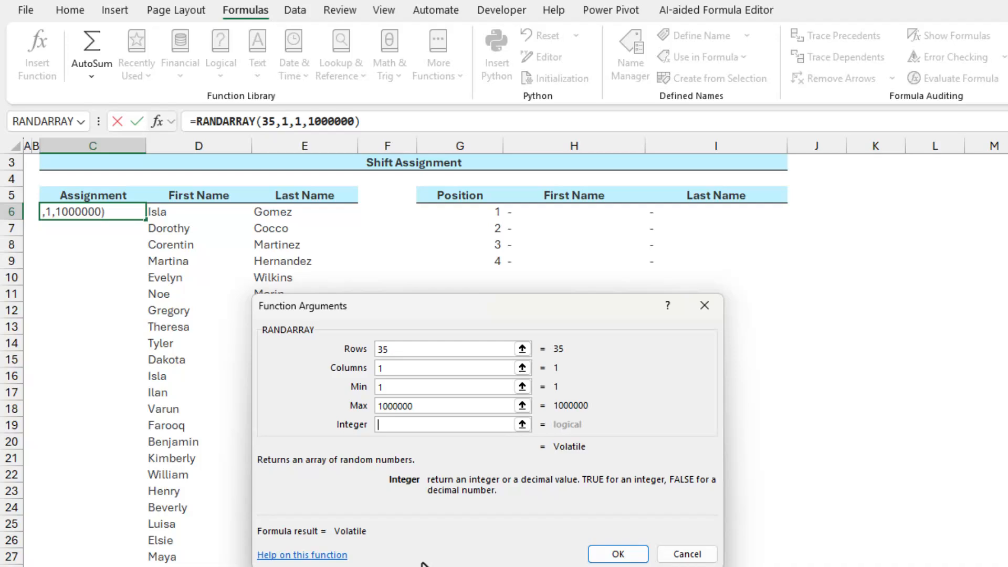
click(618, 553)
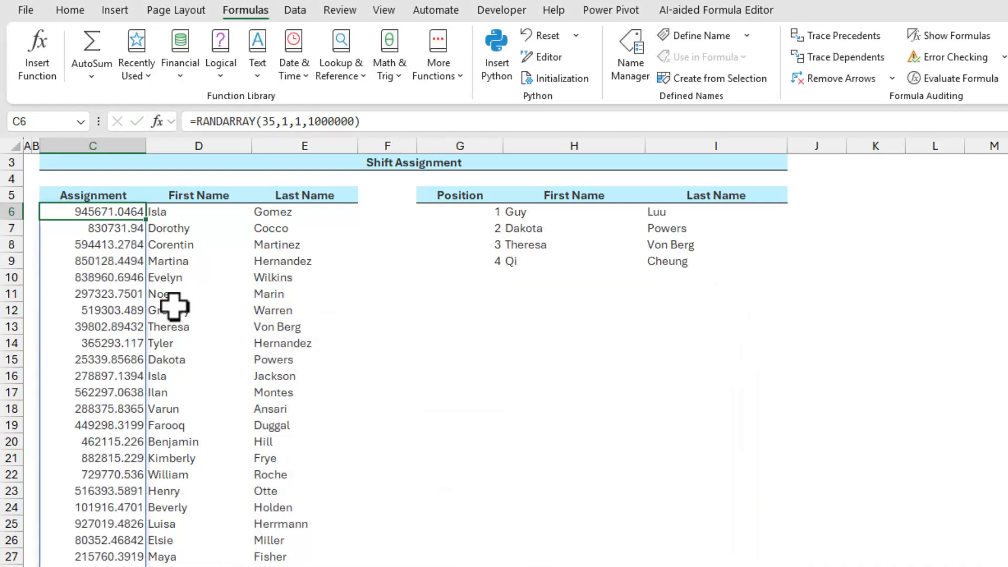
- Inspect the spilled Assignment values and compare them with the names drawn for the four shift positions
click(113, 244)
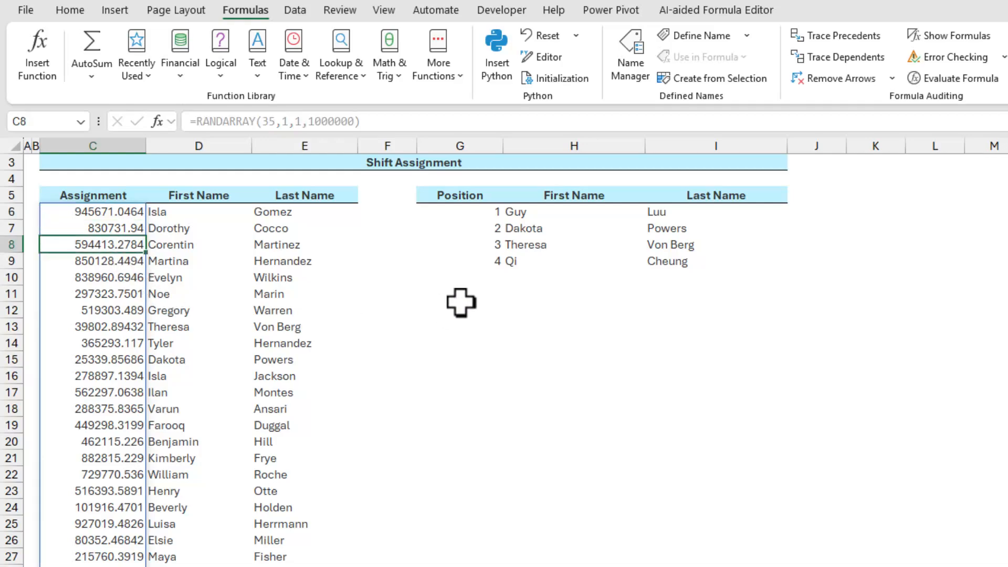
drag(577, 214, 677, 261)
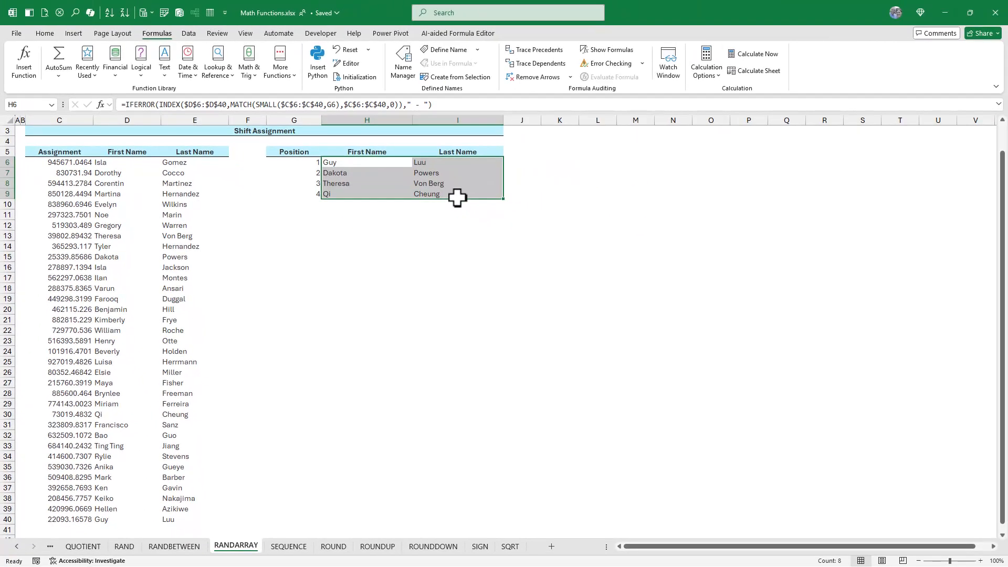
click(84, 521)
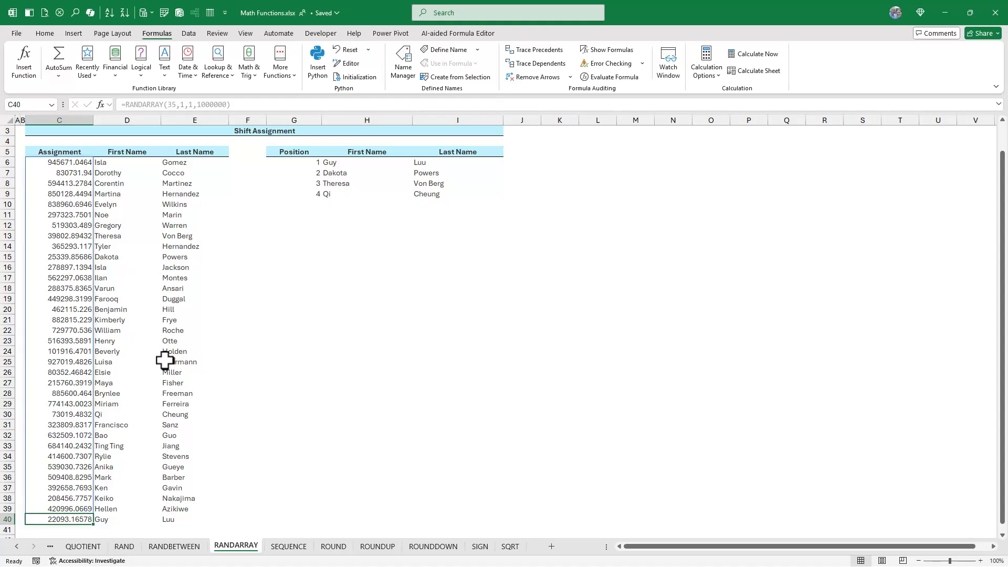
click(227, 215)
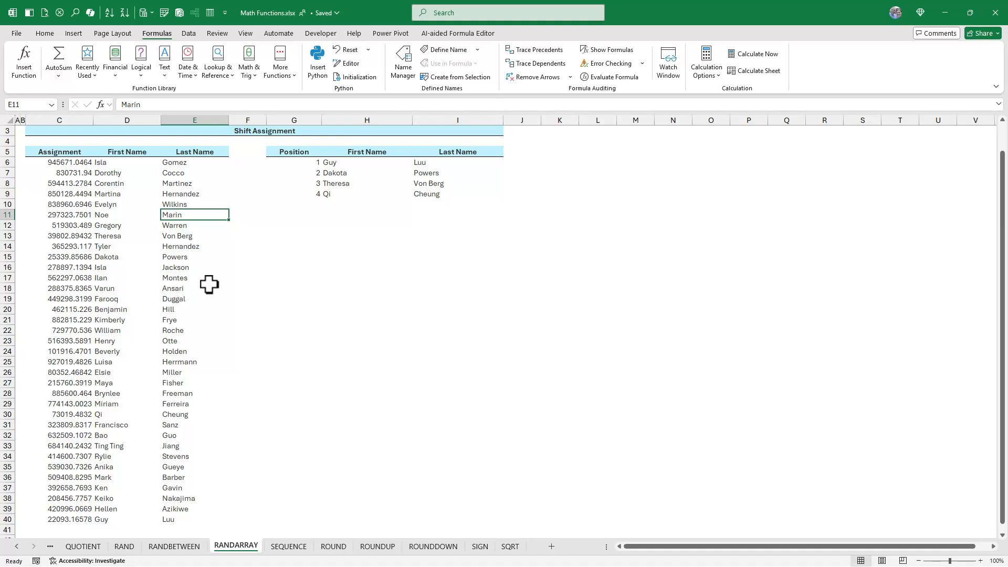
- Switch to the SEQUENCE sheet and examine the Today and Next Monday formulas in D5 and D6
click(289, 548)
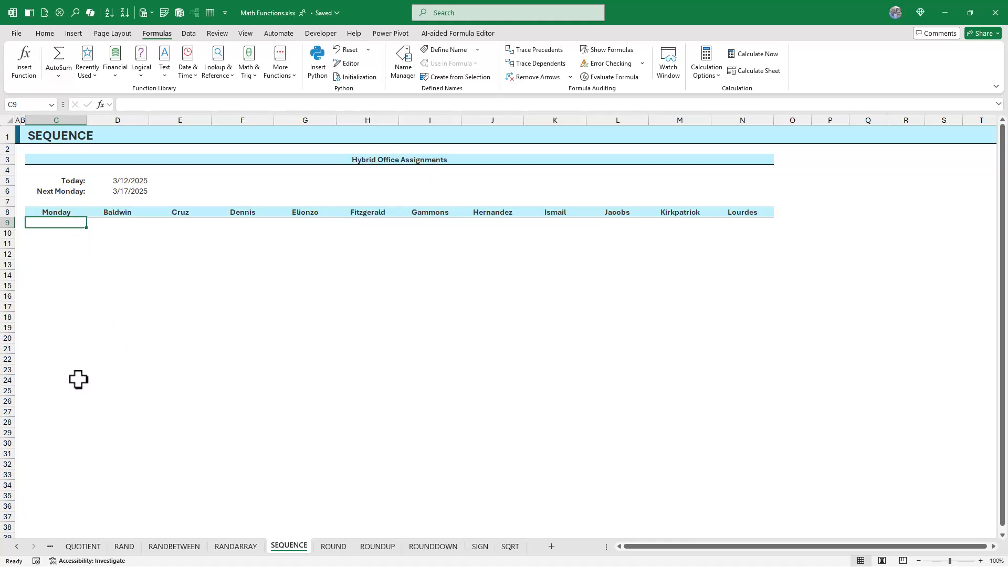
click(130, 194)
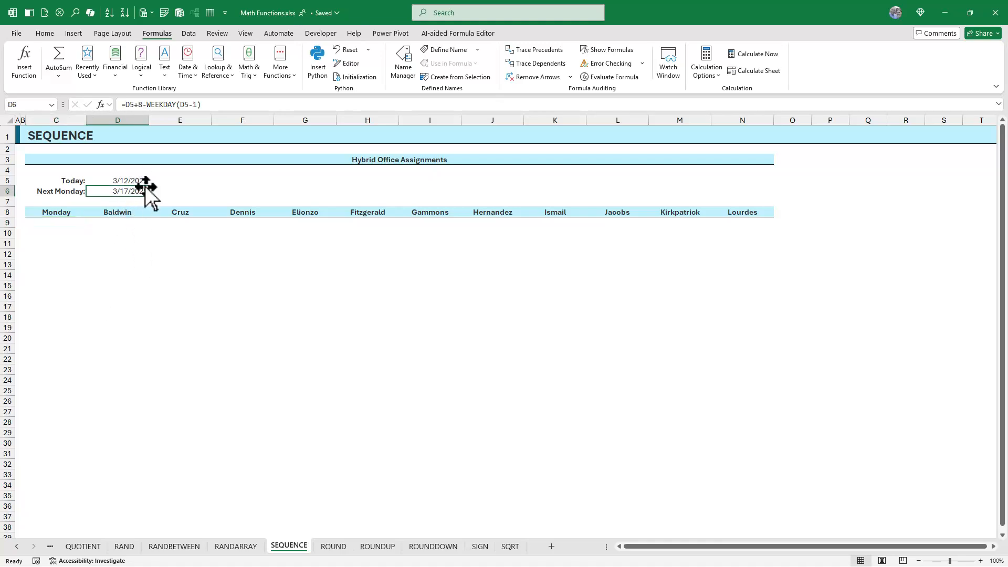
click(139, 182)
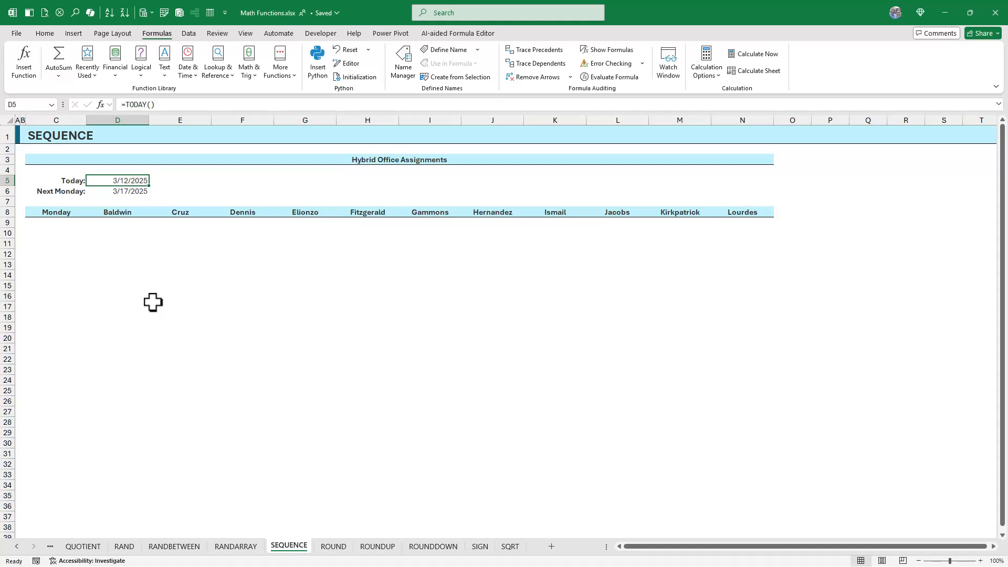
click(129, 191)
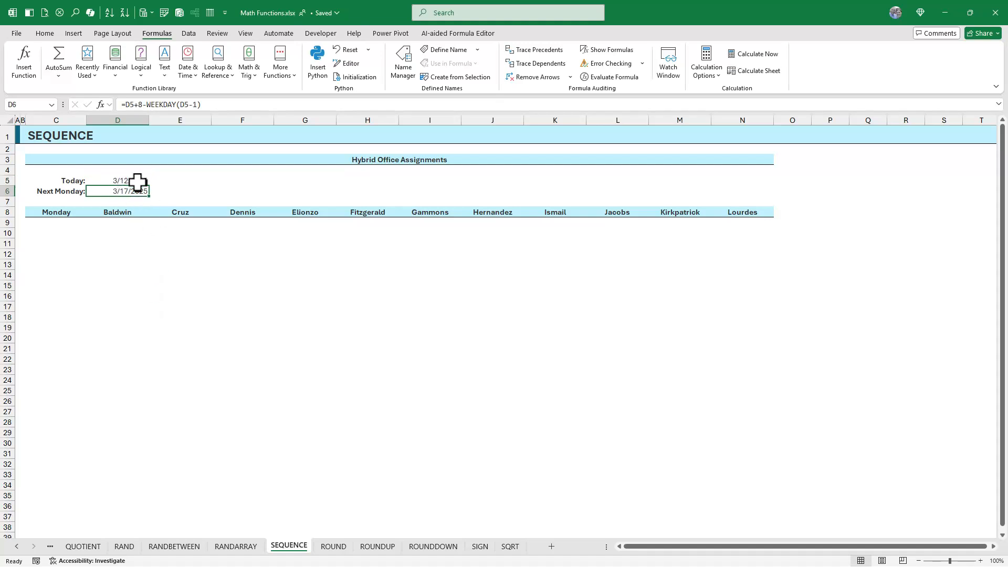
- Insert a SEQUENCE function in cell C9 under the Monday heading with 10 as Rows and 1 as Columns
click(55, 227)
drag(54, 226, 55, 391)
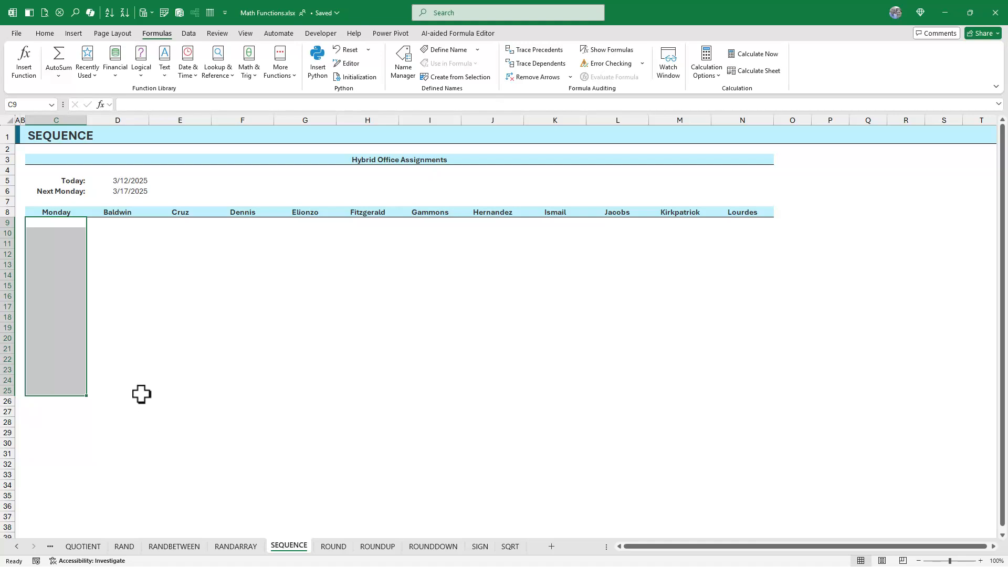
click(58, 225)
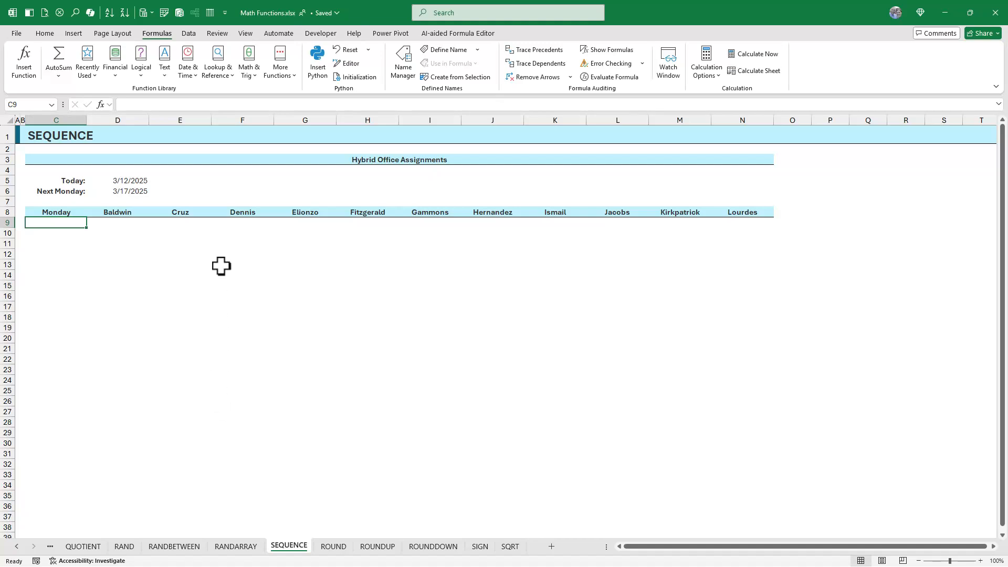
click(248, 74)
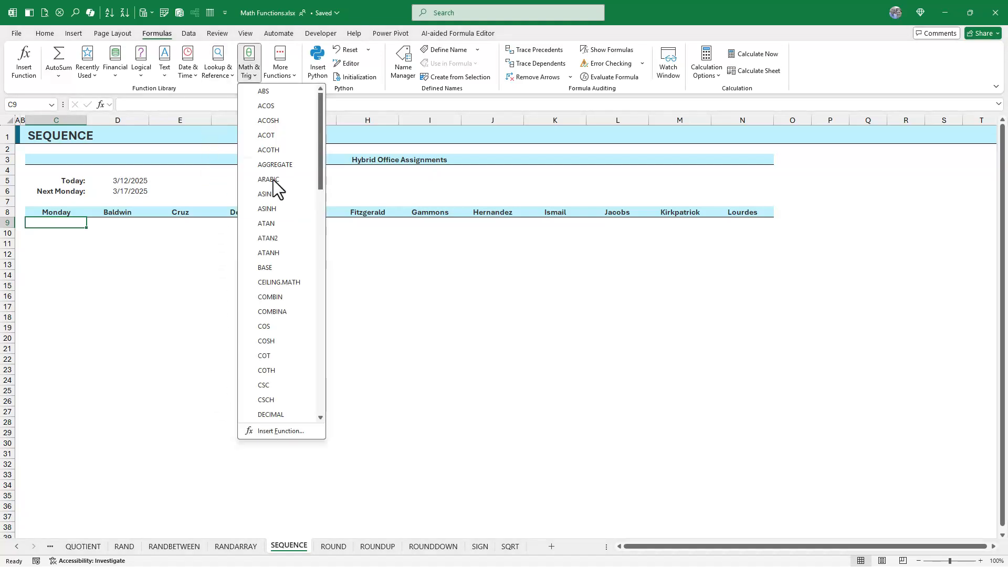
scroll(273, 243, down, 8)
scroll(271, 306, down, 2)
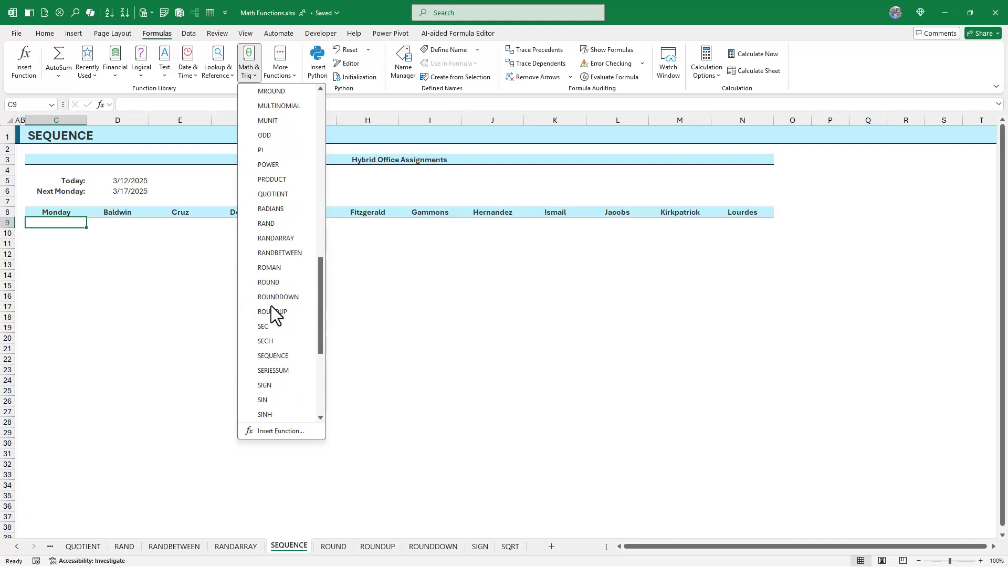
click(291, 356)
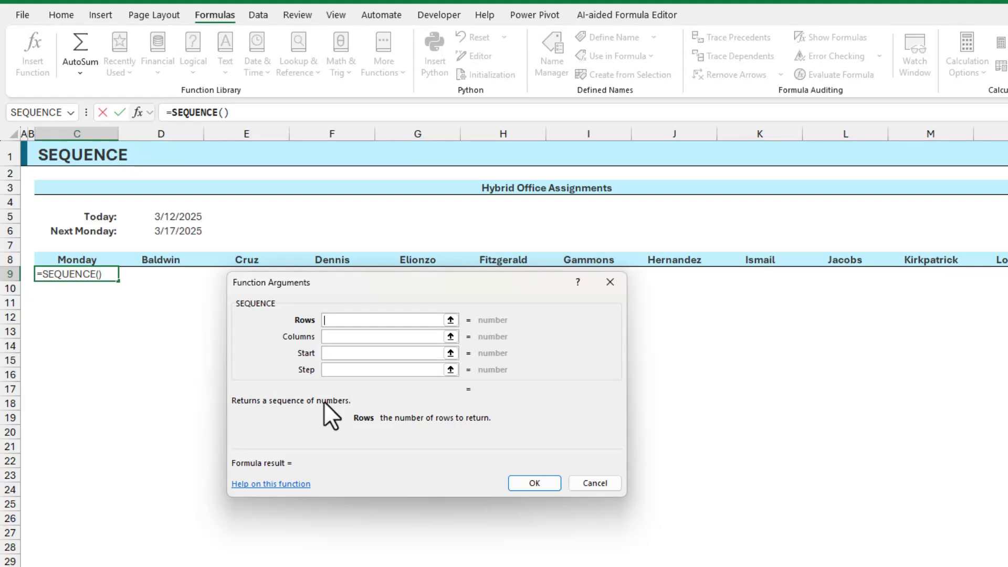
text(10)
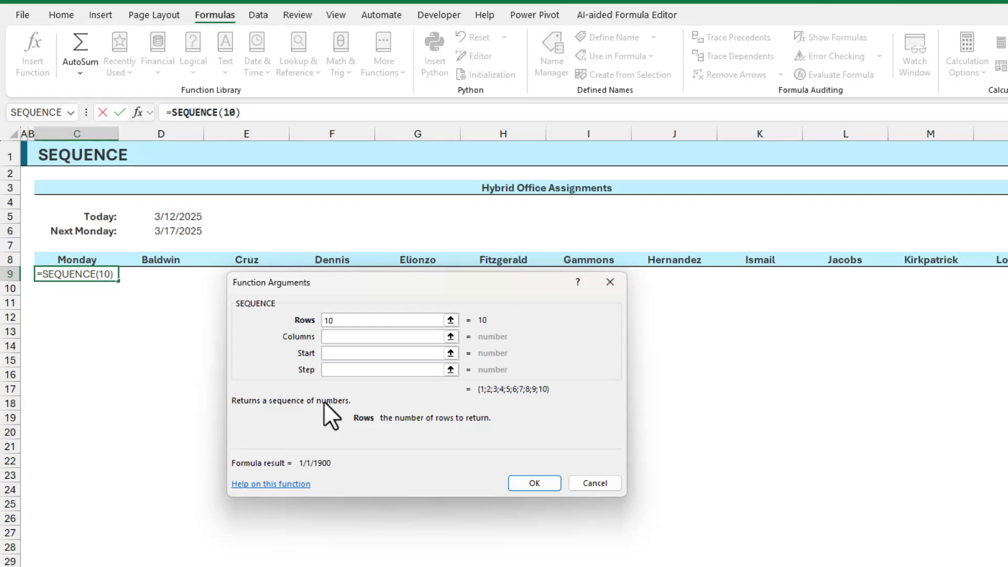
click(348, 337)
text(1)
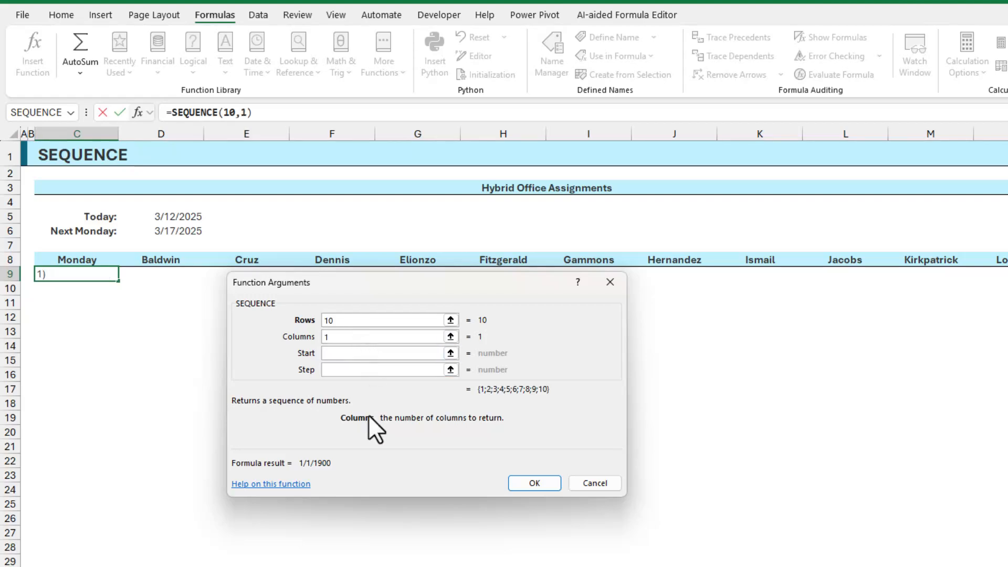
- Set SEQUENCE's Start to the Next Monday cell D6 and Step to 7, and enter the formula
click(362, 353)
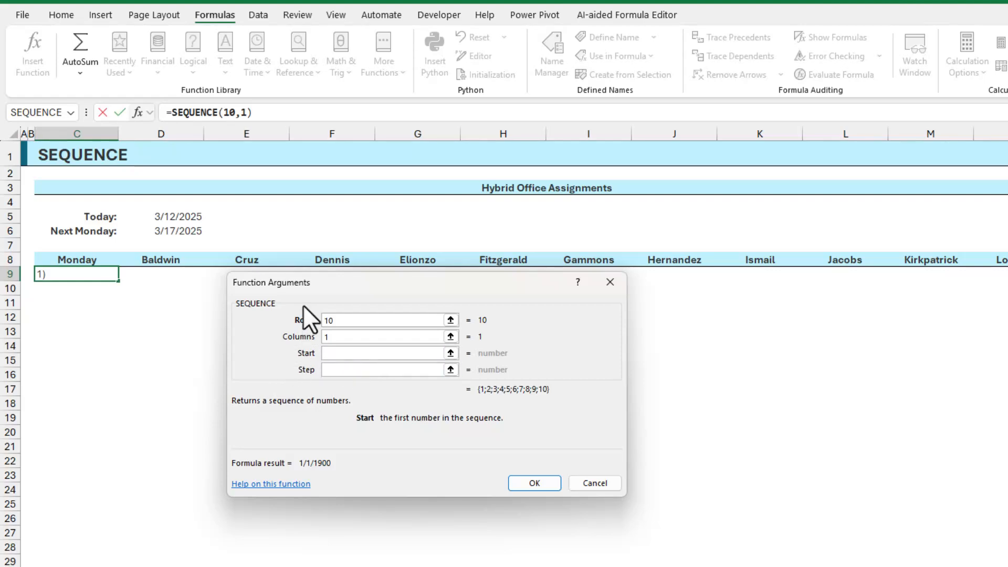
click(185, 233)
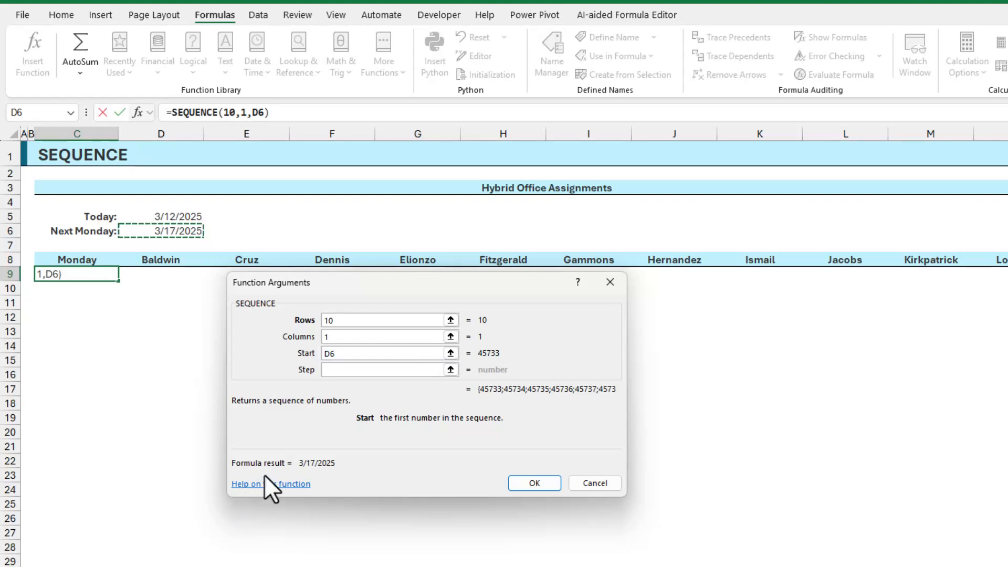
click(359, 370)
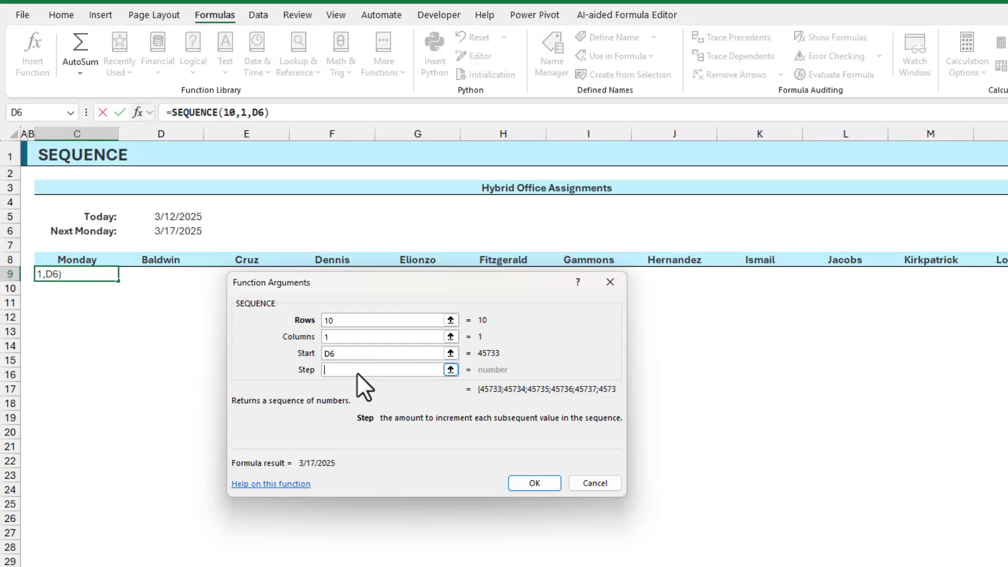
text(7)
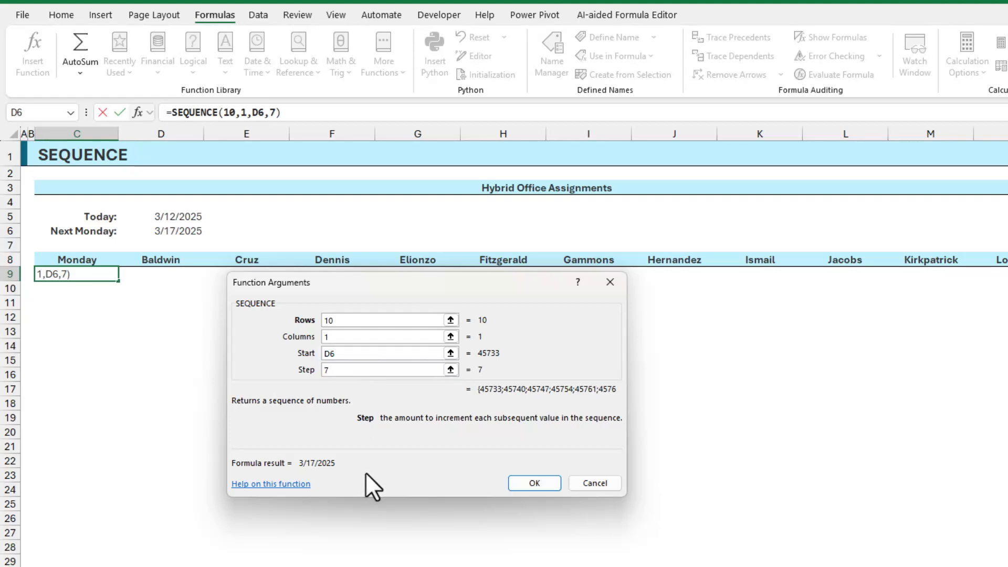
click(535, 483)
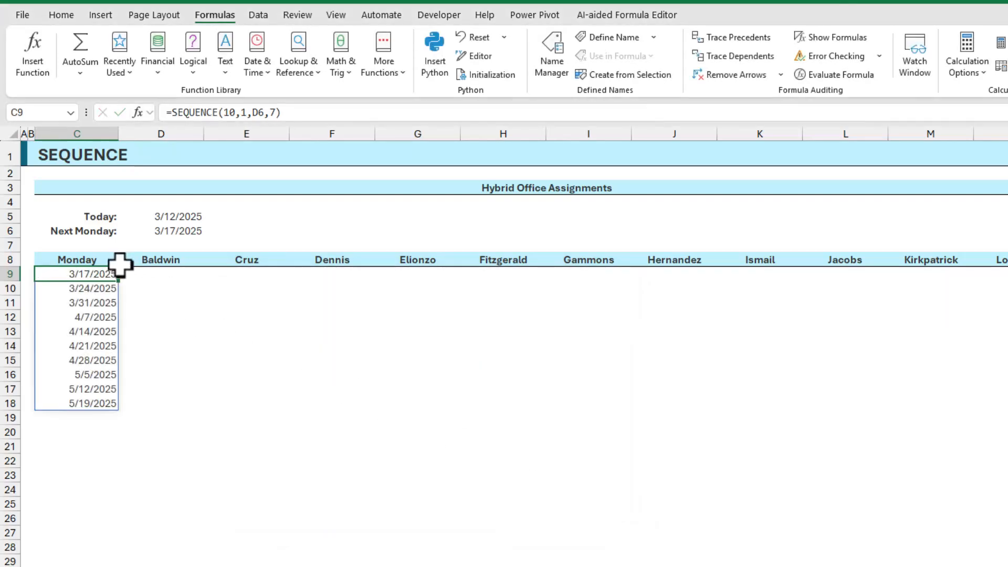